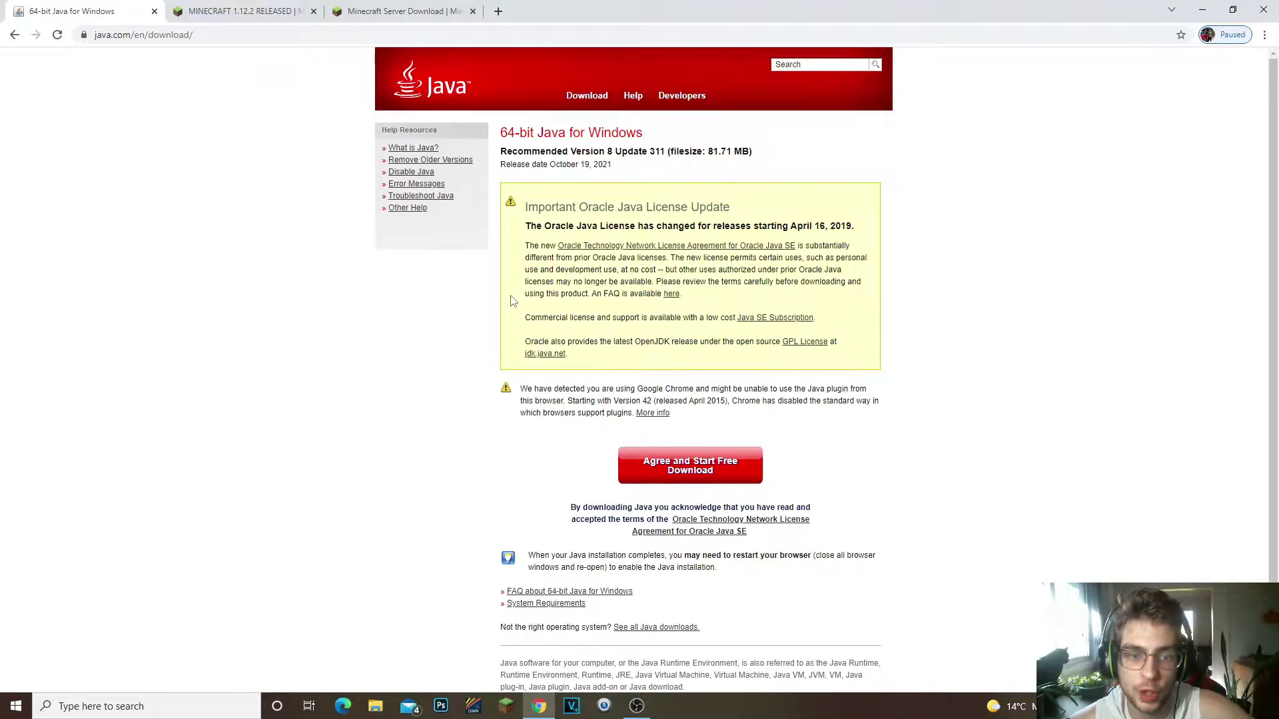
Step: Accept the licence terms and start the free download of 64-bit Java for Windows
scroll(643, 427, down, 1)
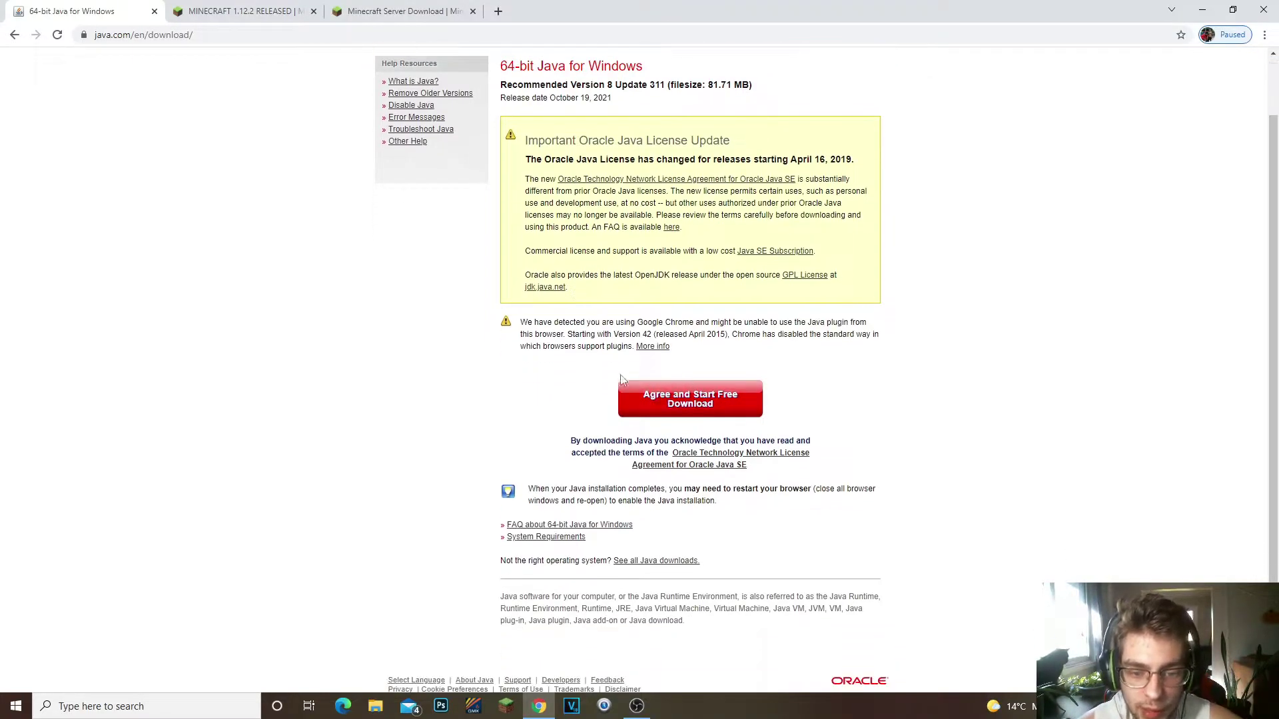
click(668, 405)
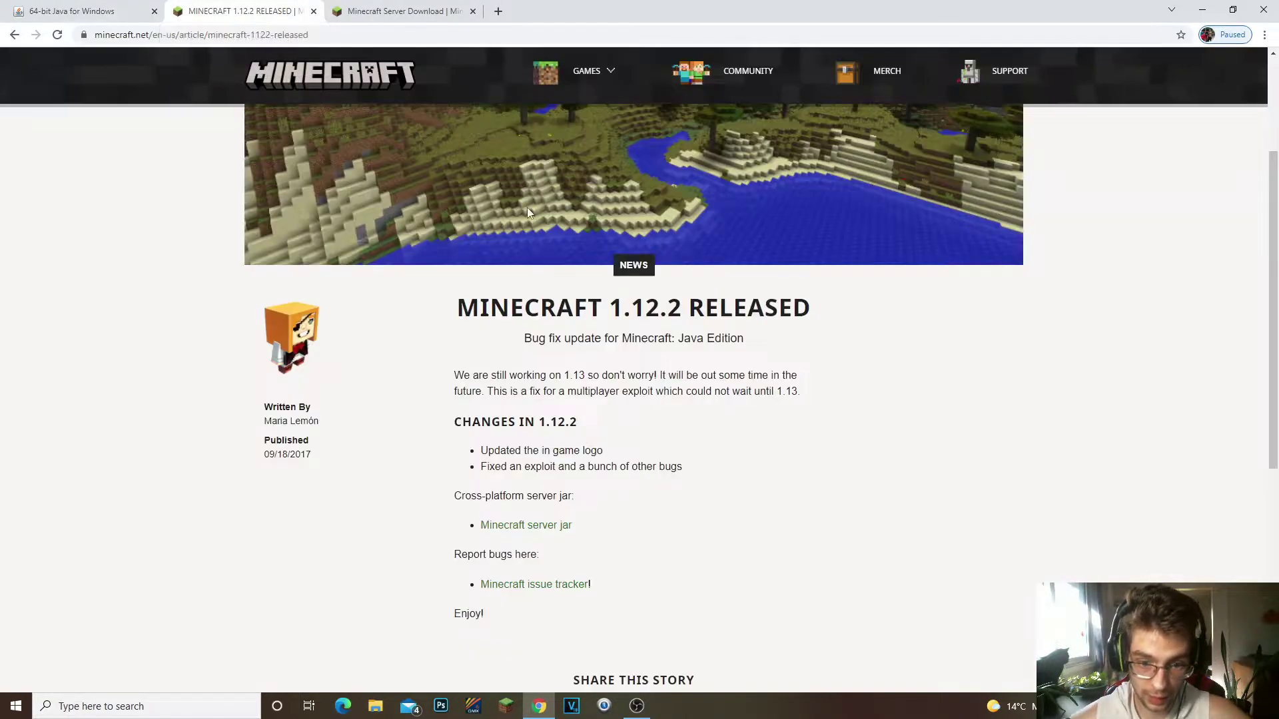
Step: Locate the Minecraft server jar link in the 1.12.2 release article and the java run command on the server download page
click(230, 11)
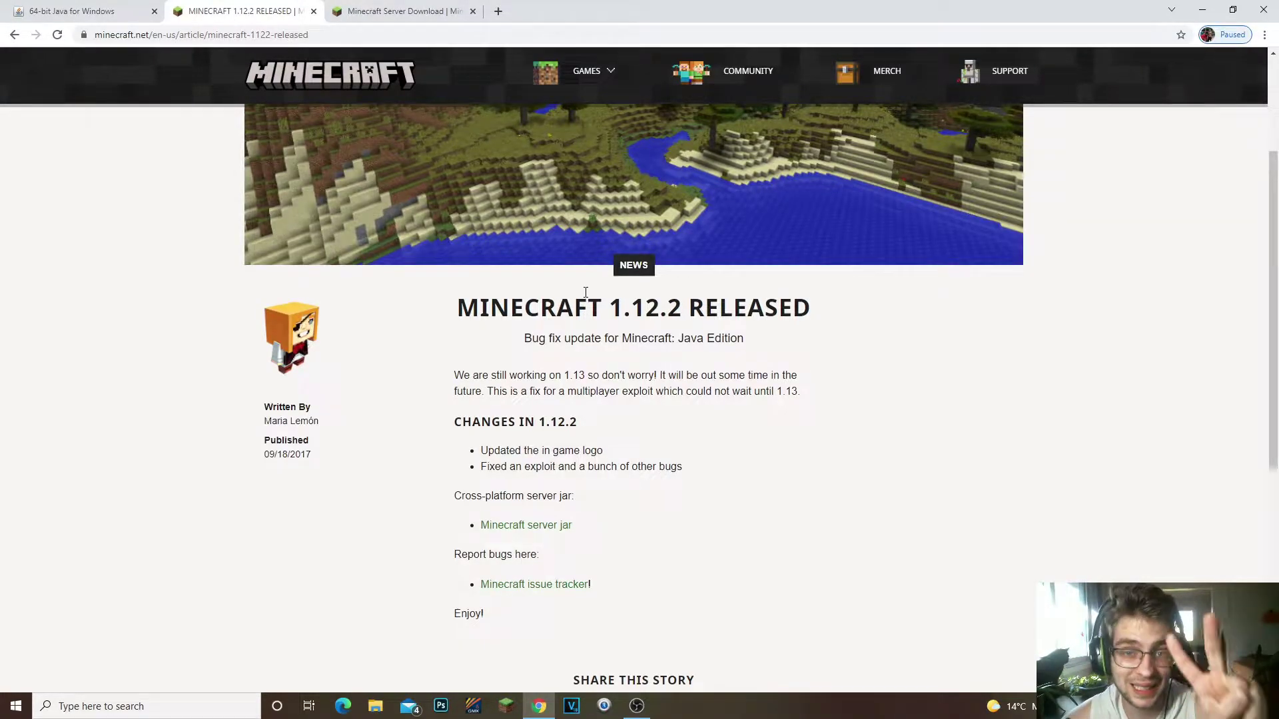
scroll(518, 373, down, 2)
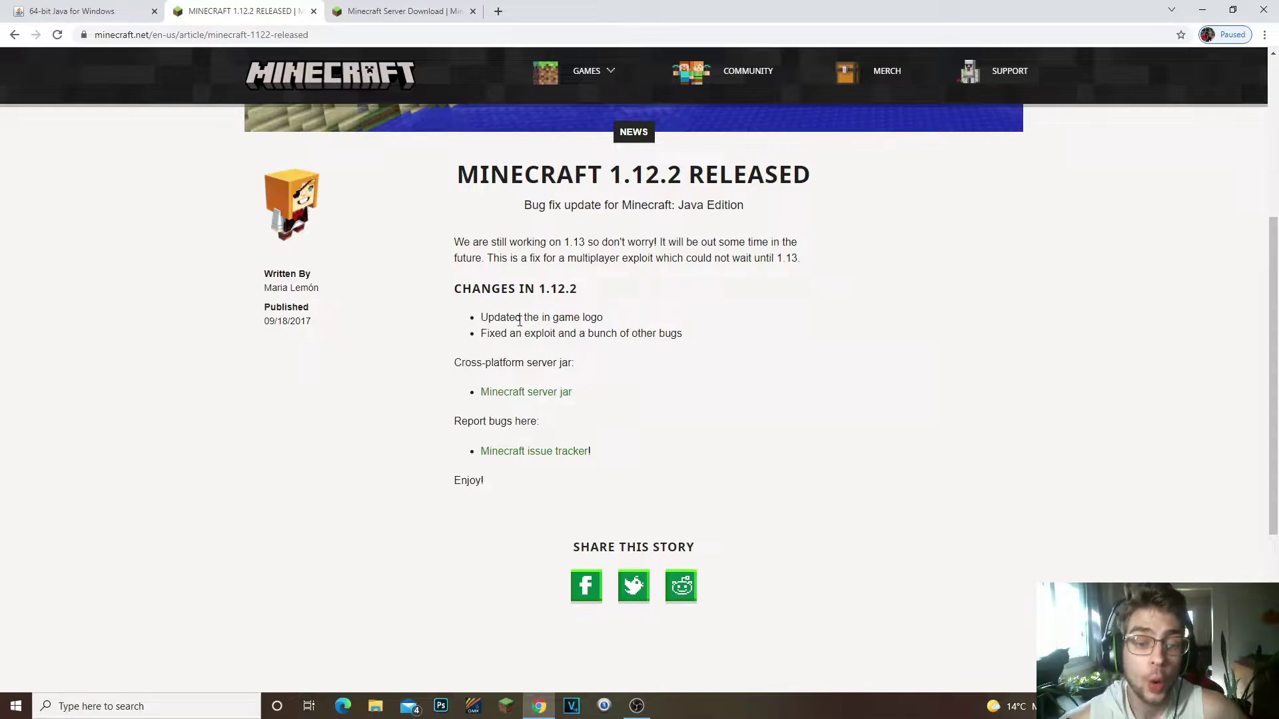
drag(454, 363, 574, 362)
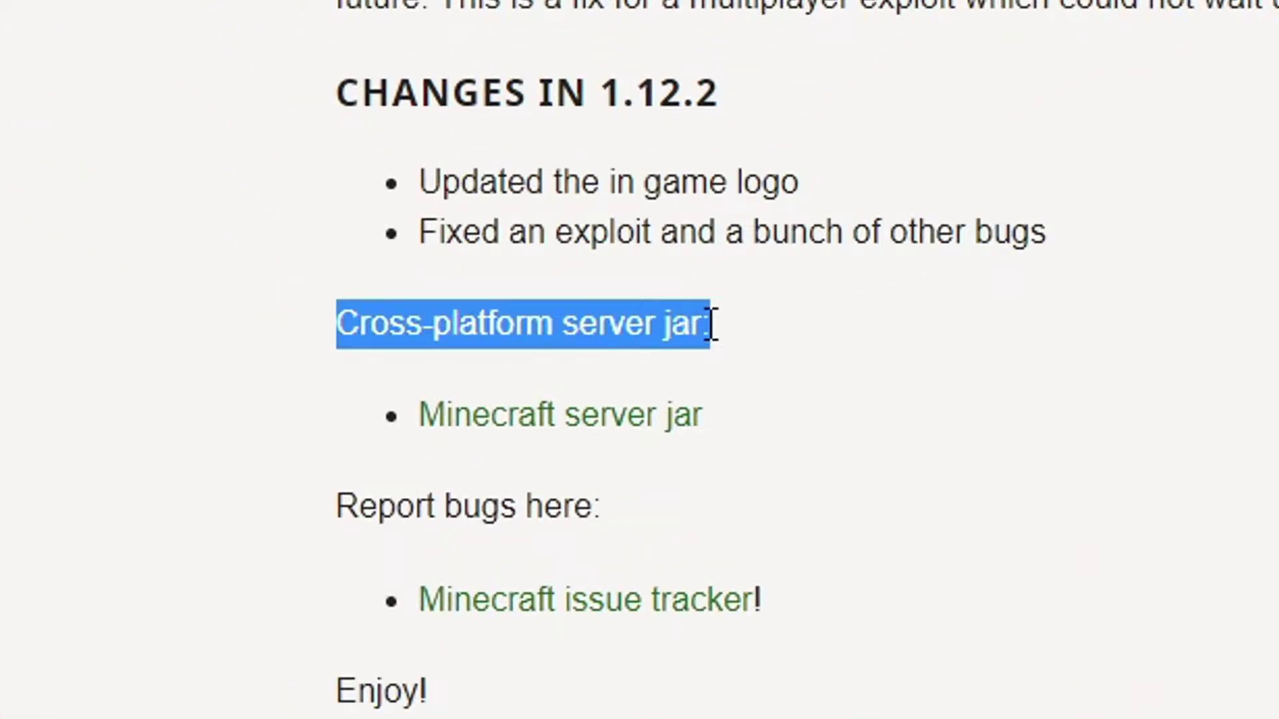
click(550, 362)
drag(322, 426, 705, 421)
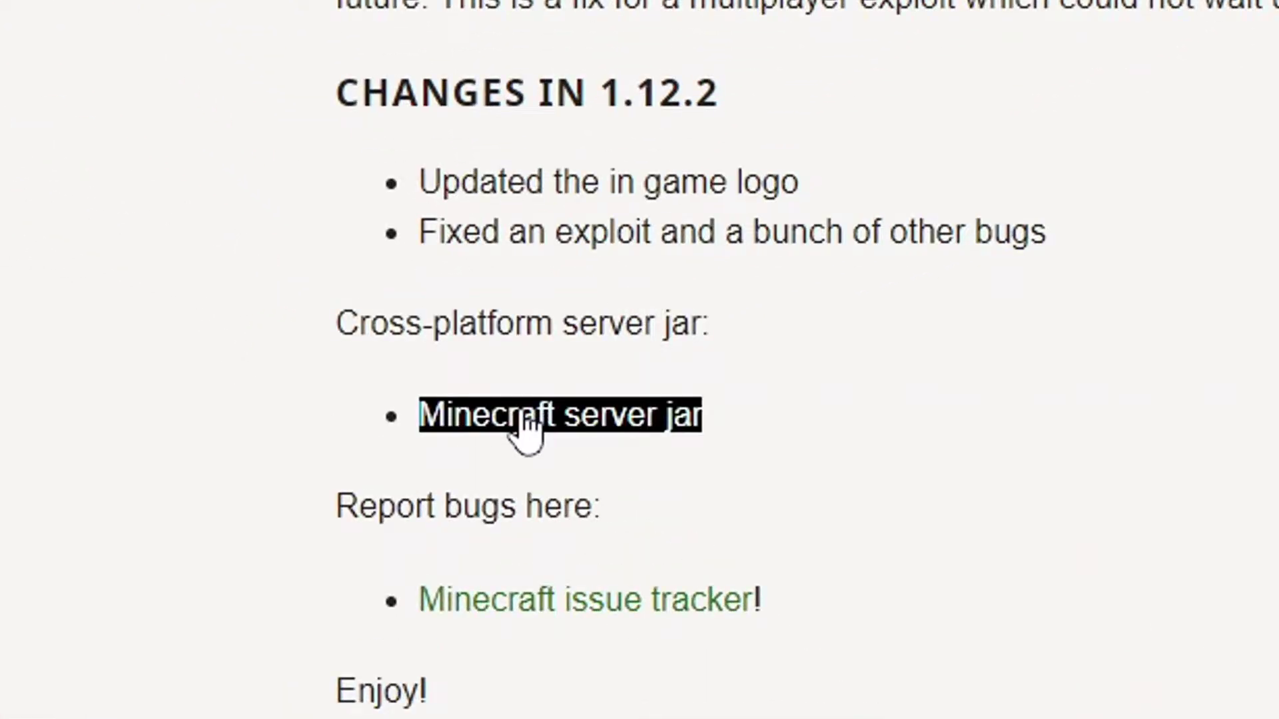
click(548, 503)
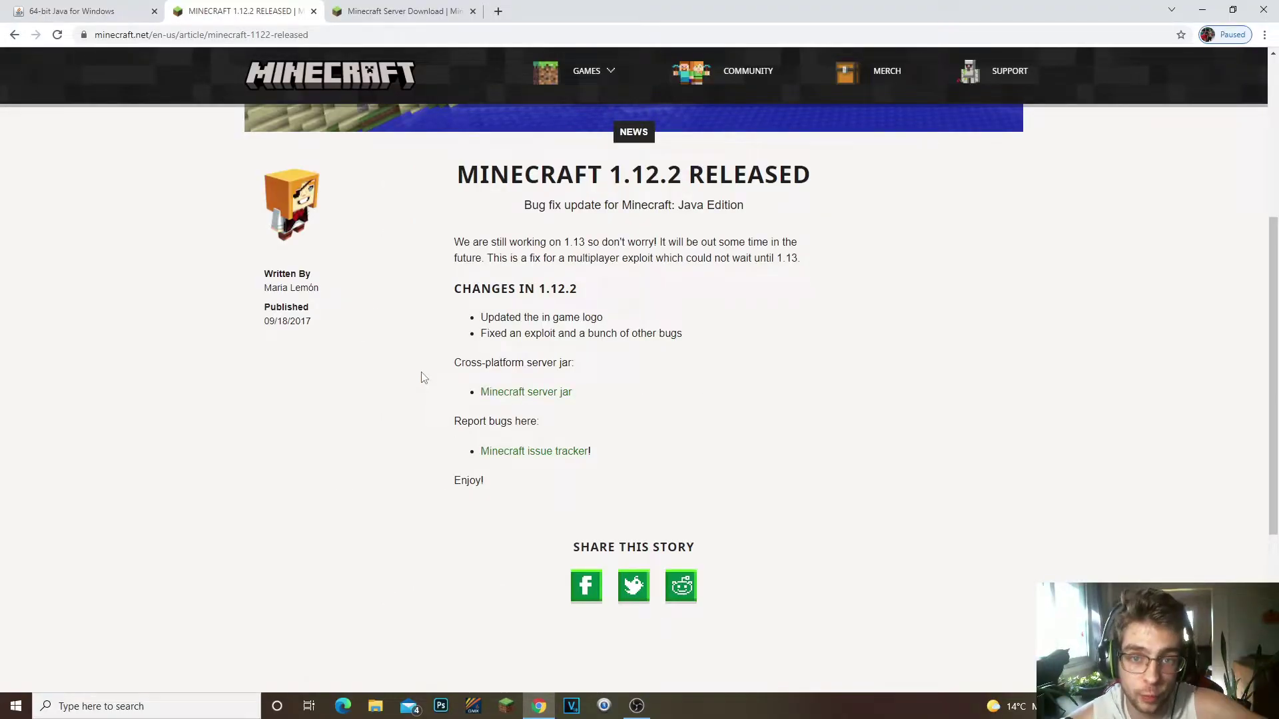
key(ctrl+Tab)
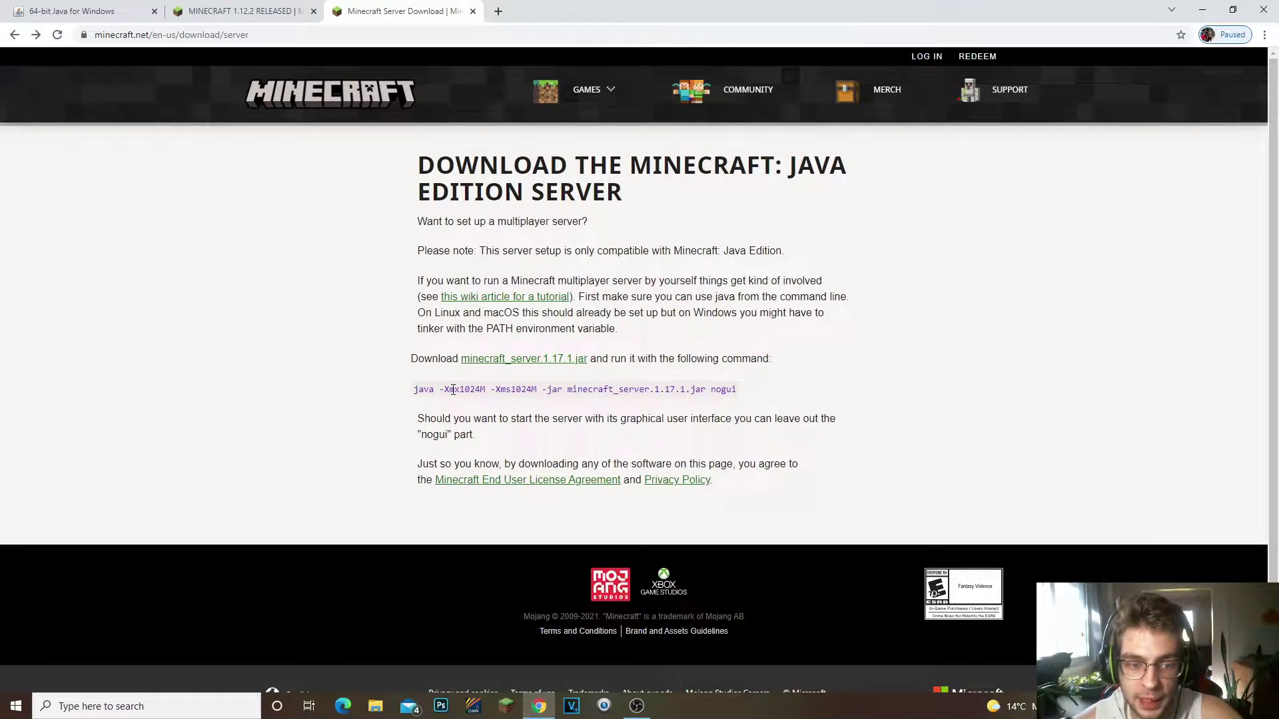
drag(414, 391, 766, 393)
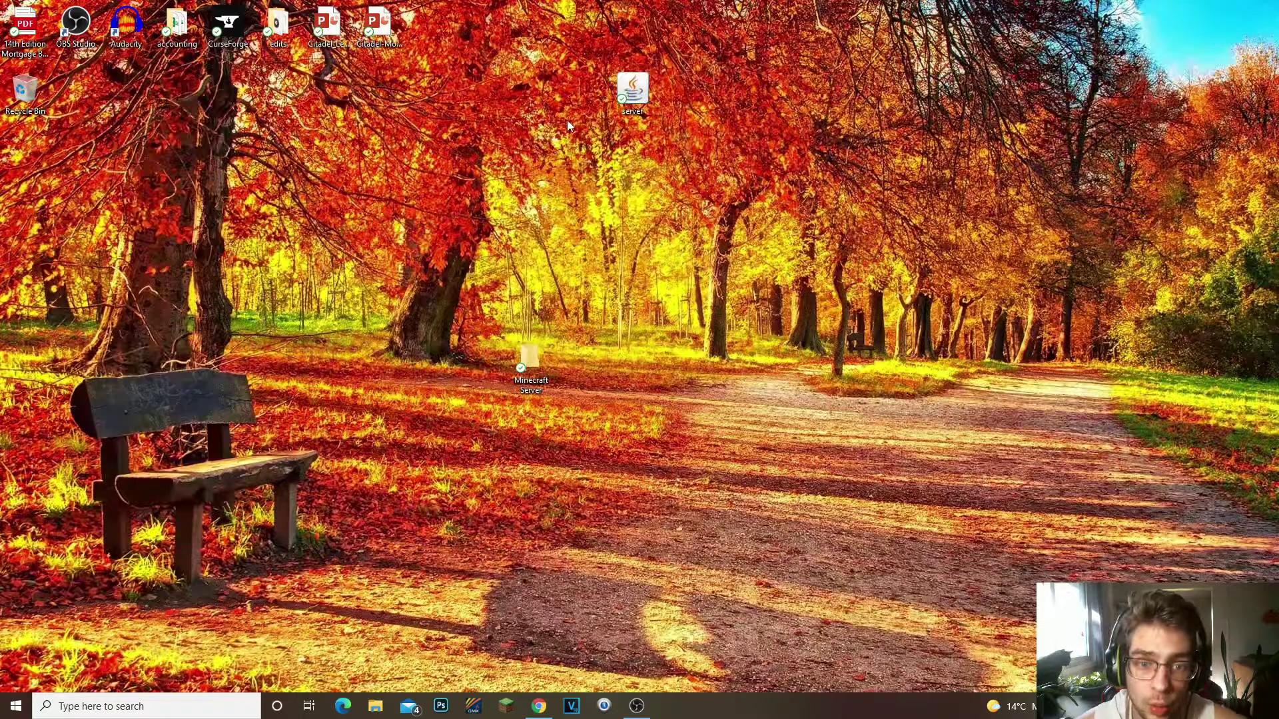
Step: Move the server jar file from the desktop into the Minecraft Server folder and open that folder in a smaller window
drag(633, 90, 733, 360)
drag(646, 269, 886, 505)
click(849, 536)
drag(746, 378, 524, 358)
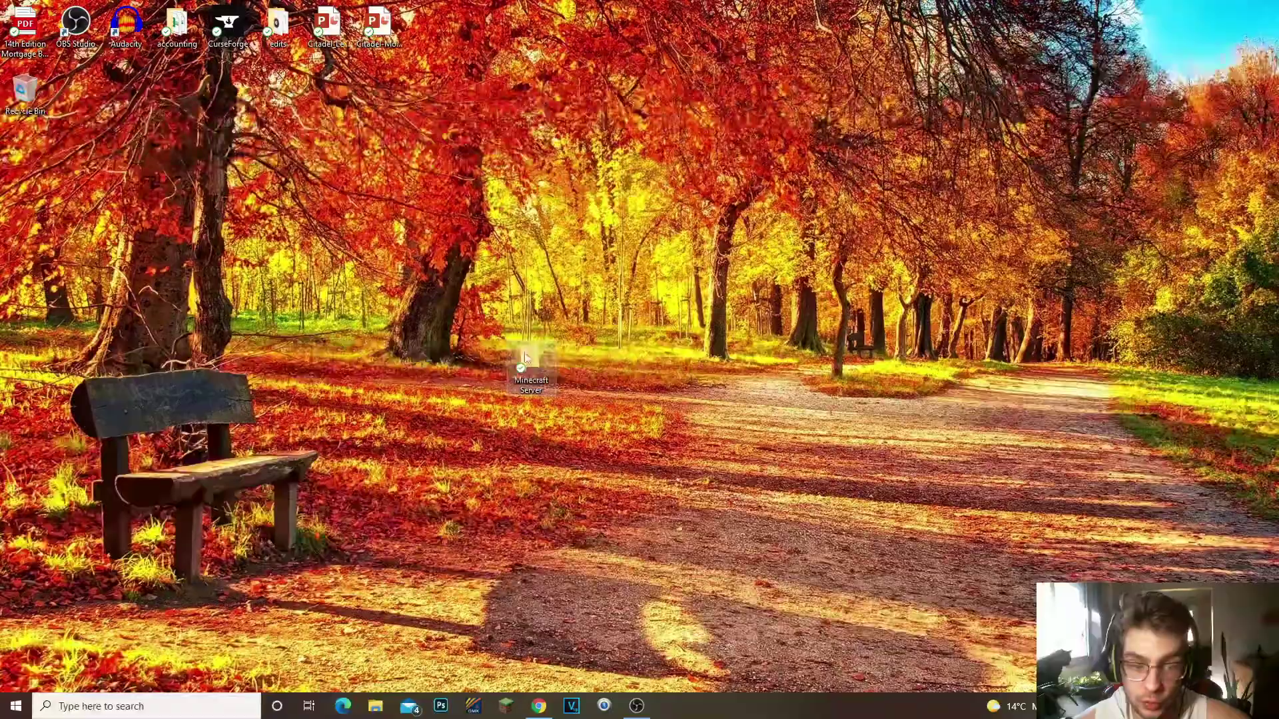
double_click(527, 358)
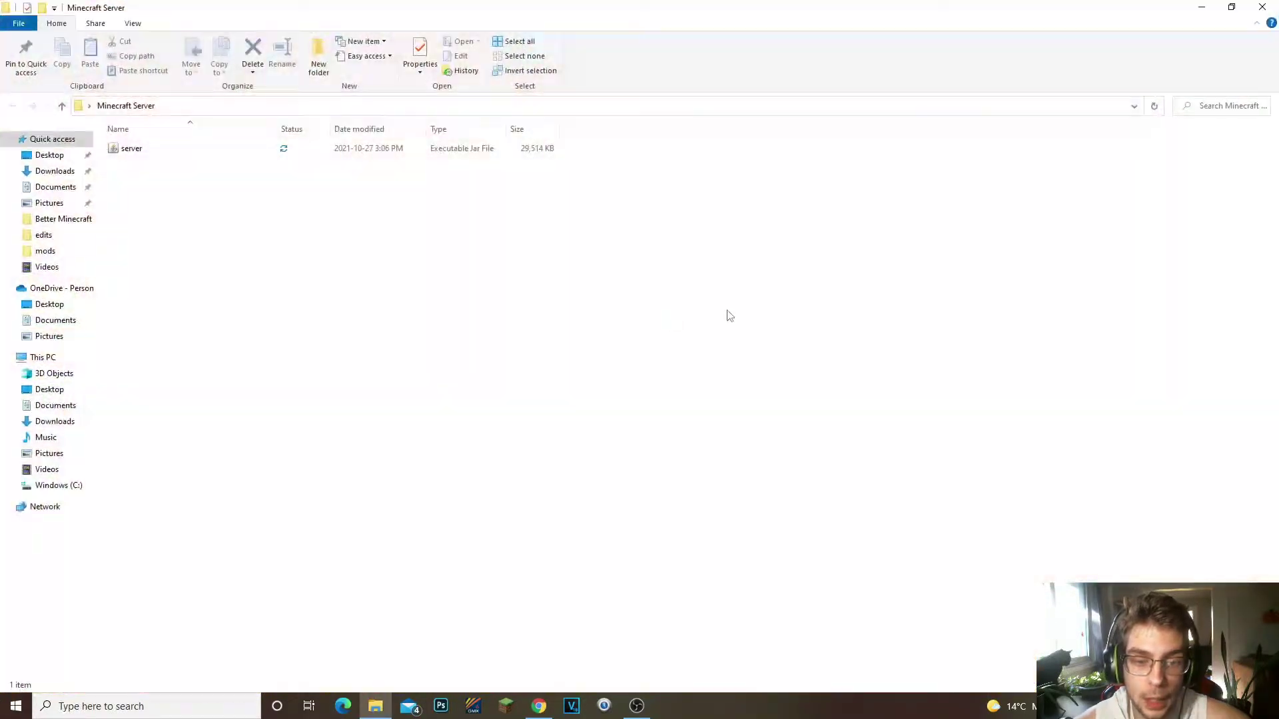
drag(445, 9, 680, 124)
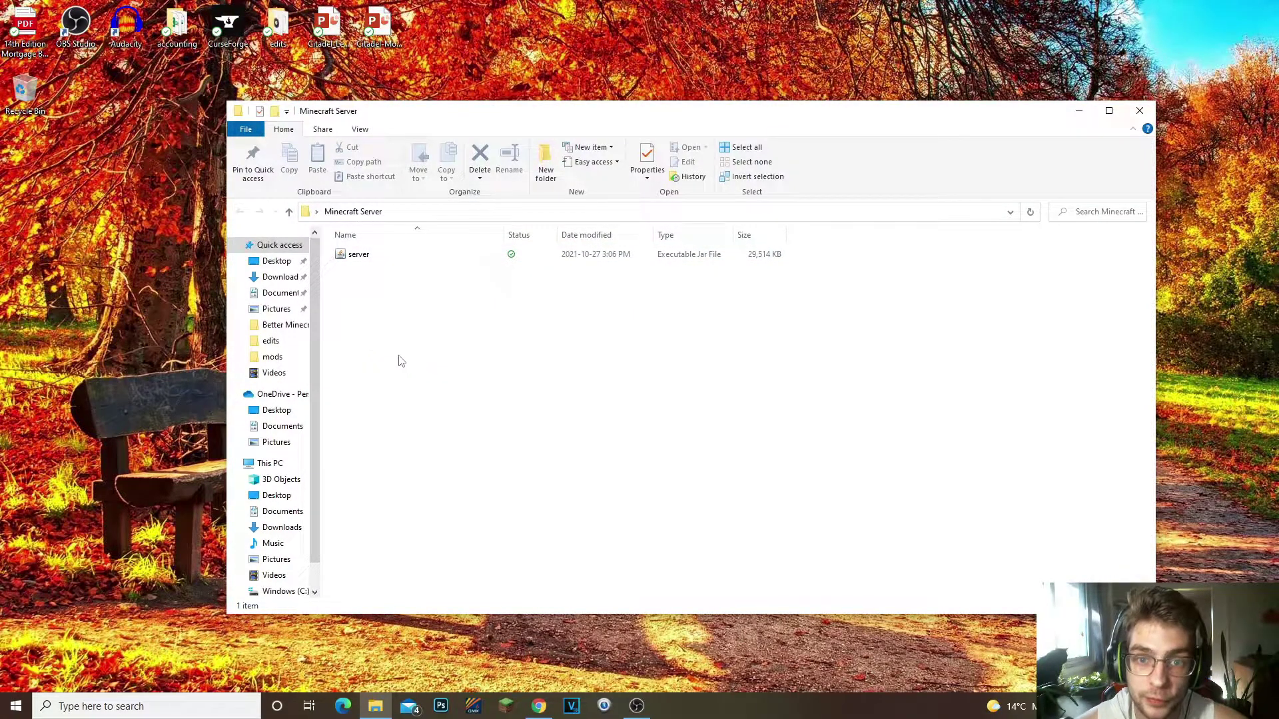
Step: Switch to Chrome and copy the command "java -Xmx1024M -Xms1024M -jar minecraft_server.1.17.1.jar nogui" from the server download page
click(539, 706)
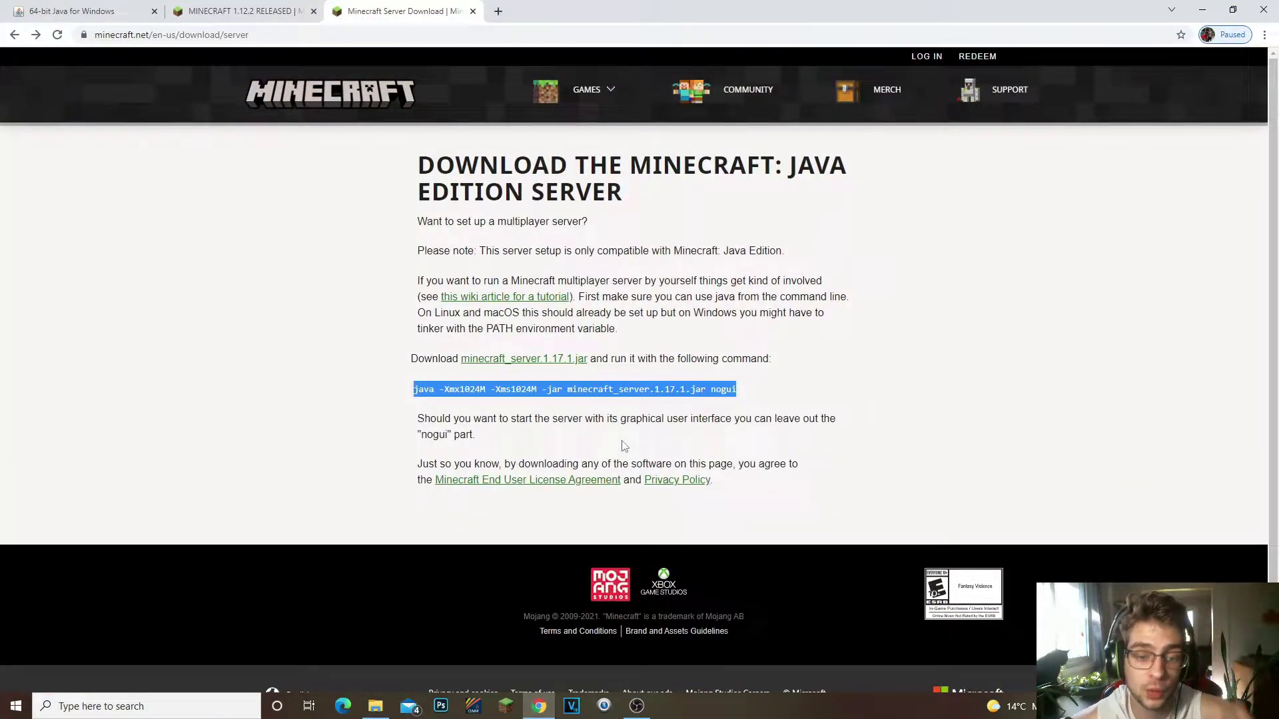
click(374, 391)
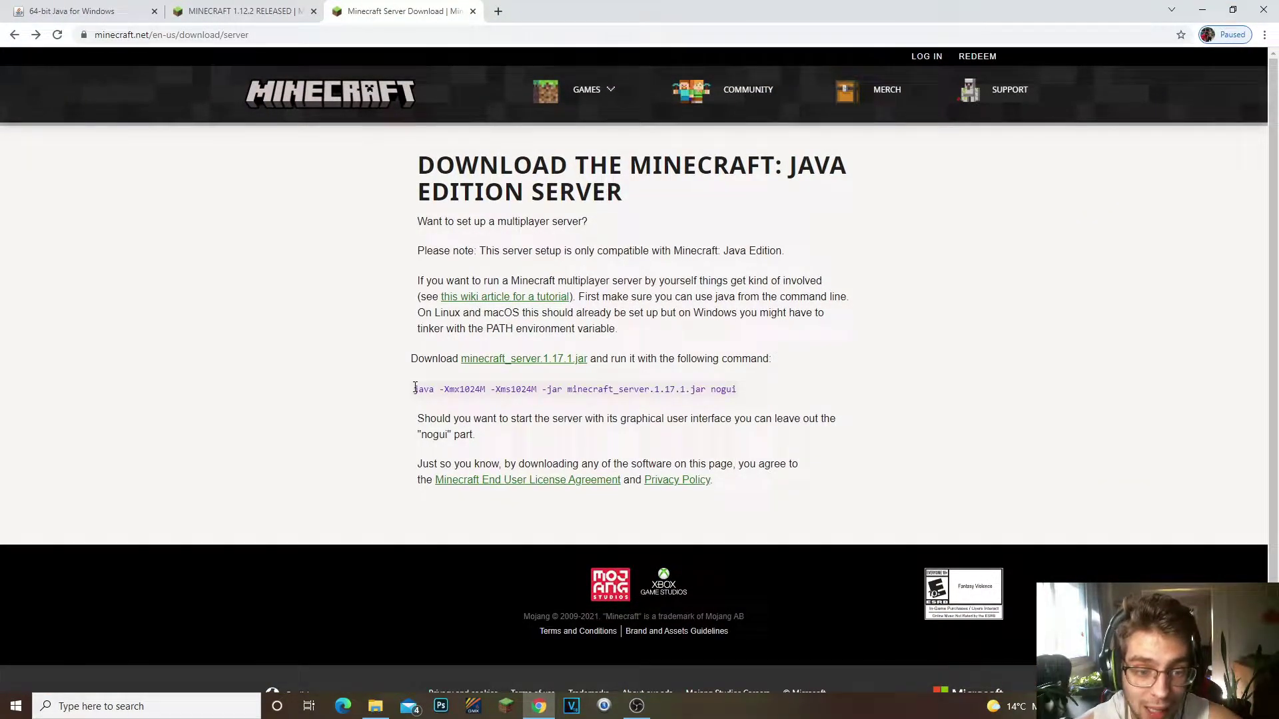
drag(374, 391, 735, 390)
right_click(707, 392)
click(739, 401)
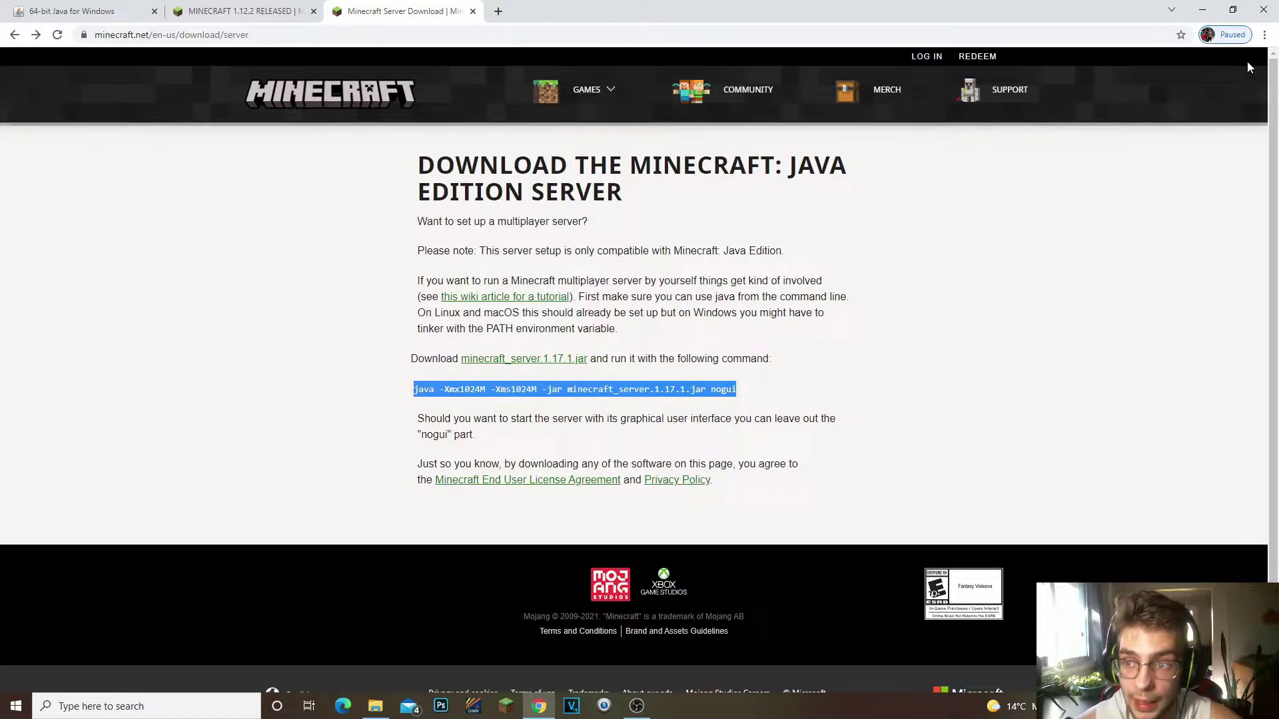
click(1203, 11)
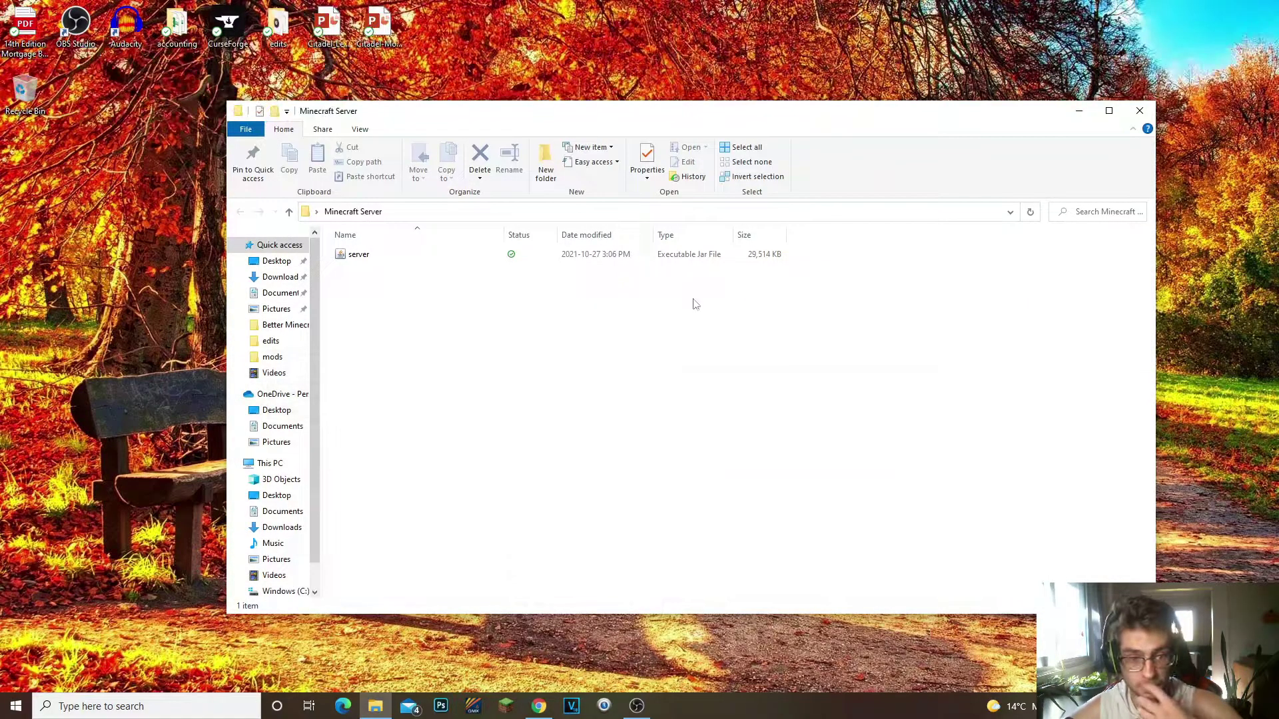
Step: Create a new text document with its default name in the Minecraft Server folder
right_click(436, 355)
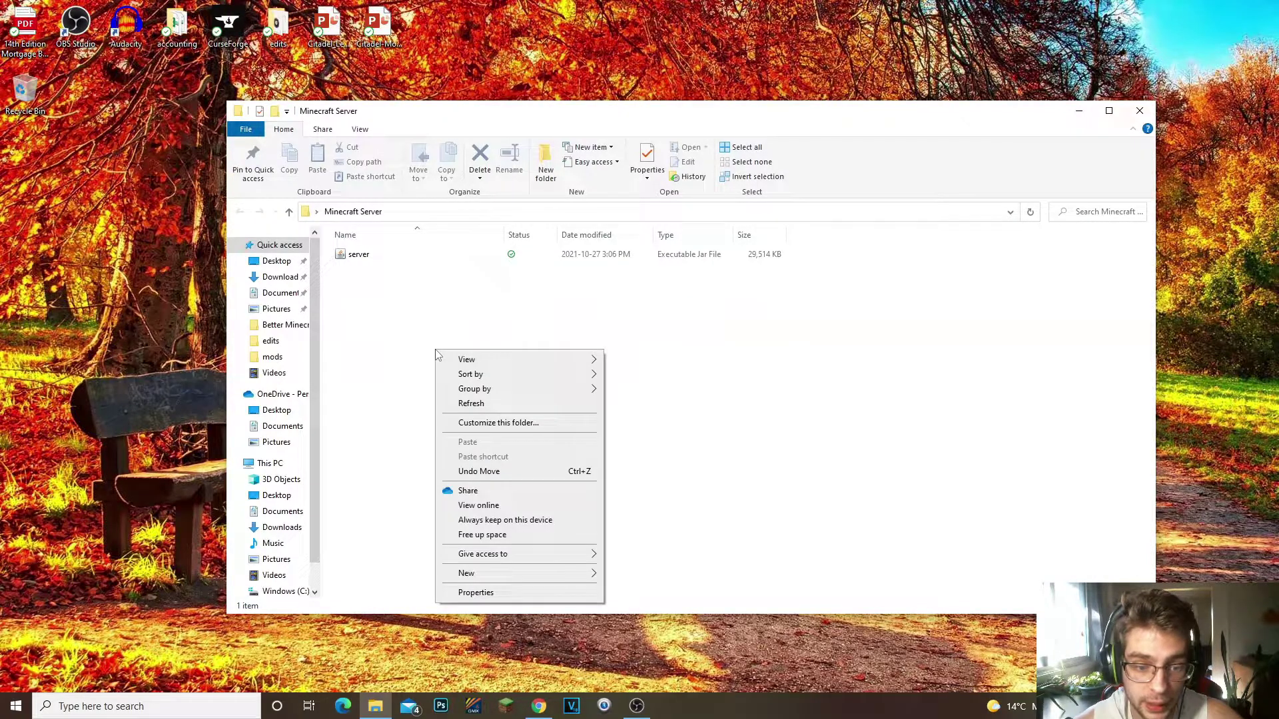
mouse_move(470, 579)
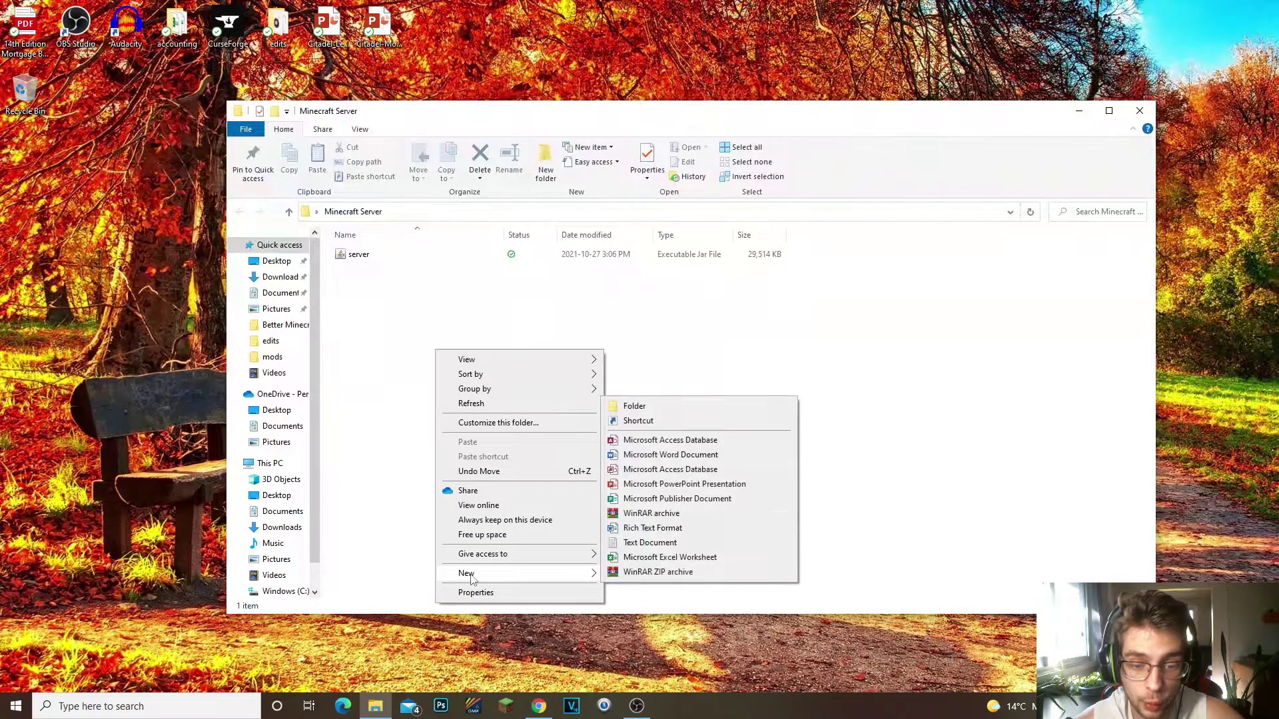
click(650, 543)
click(533, 407)
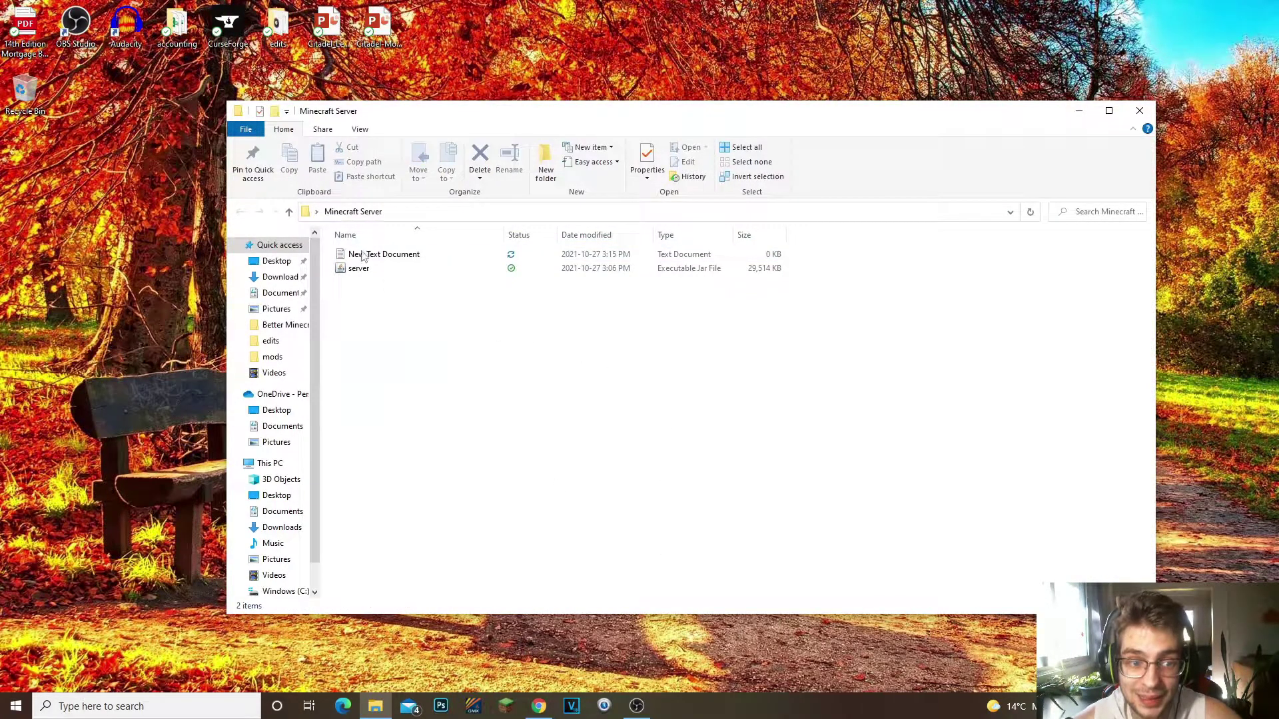
Step: Open New Text Document in Notepad, paste the copied java launch command and enlarge the text display
double_click(397, 260)
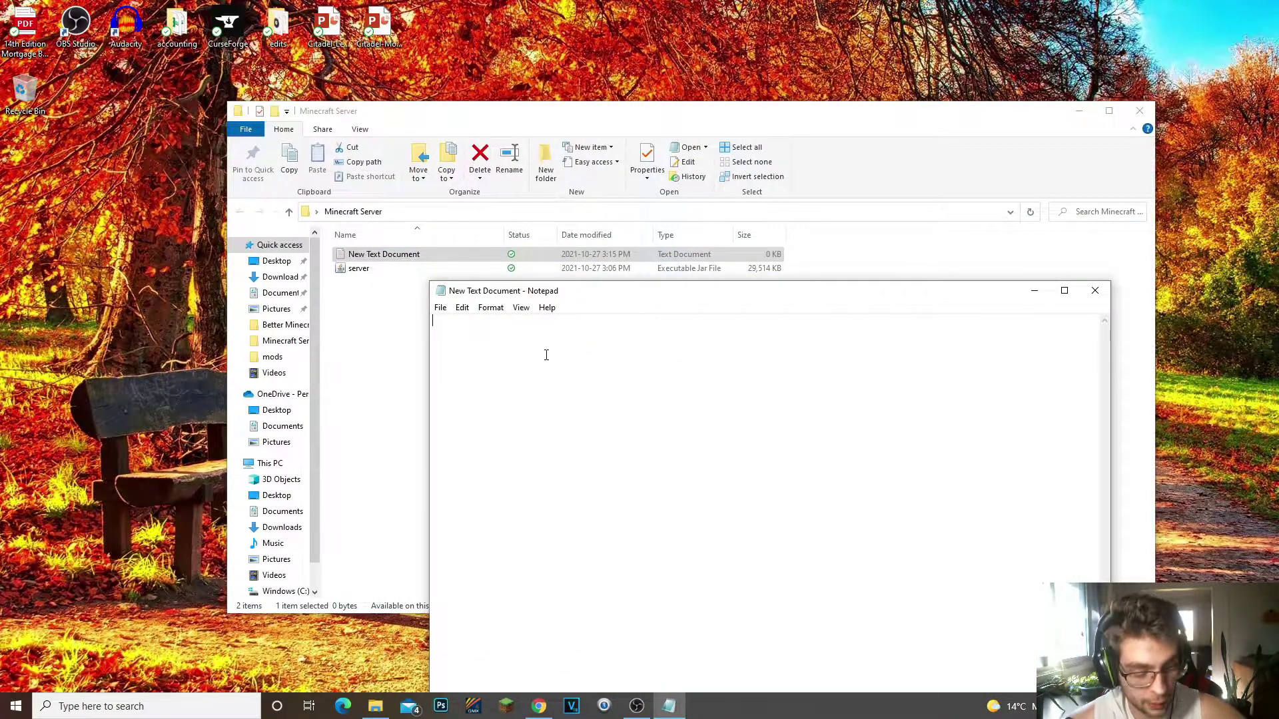
key(ctrl+v)
right_click(533, 357)
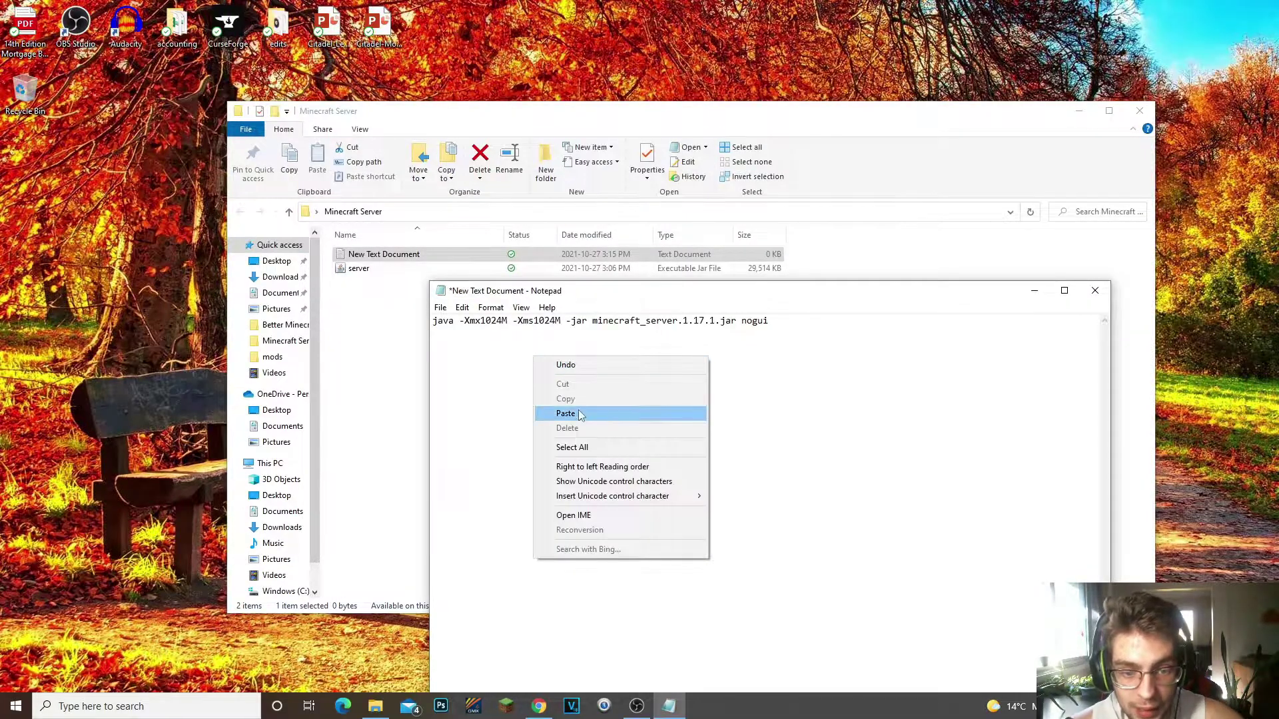
click(775, 395)
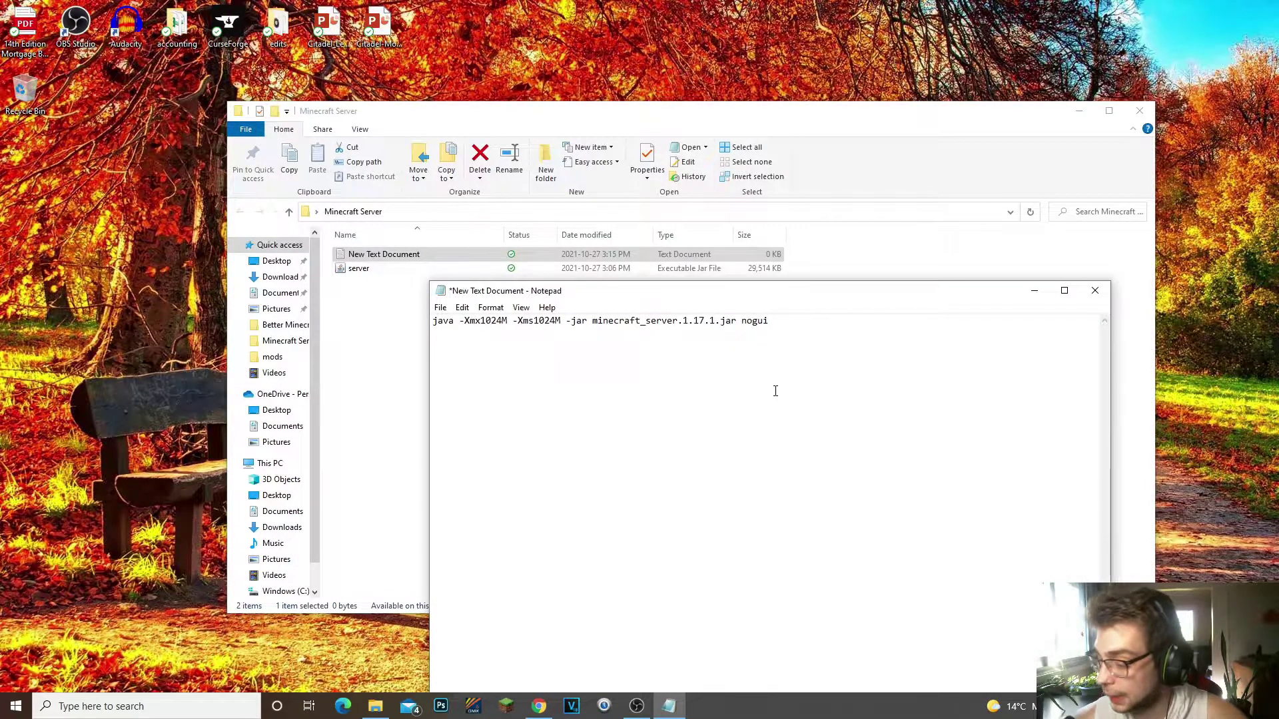
scroll(771, 385, up, 5)
drag(671, 302, 716, 281)
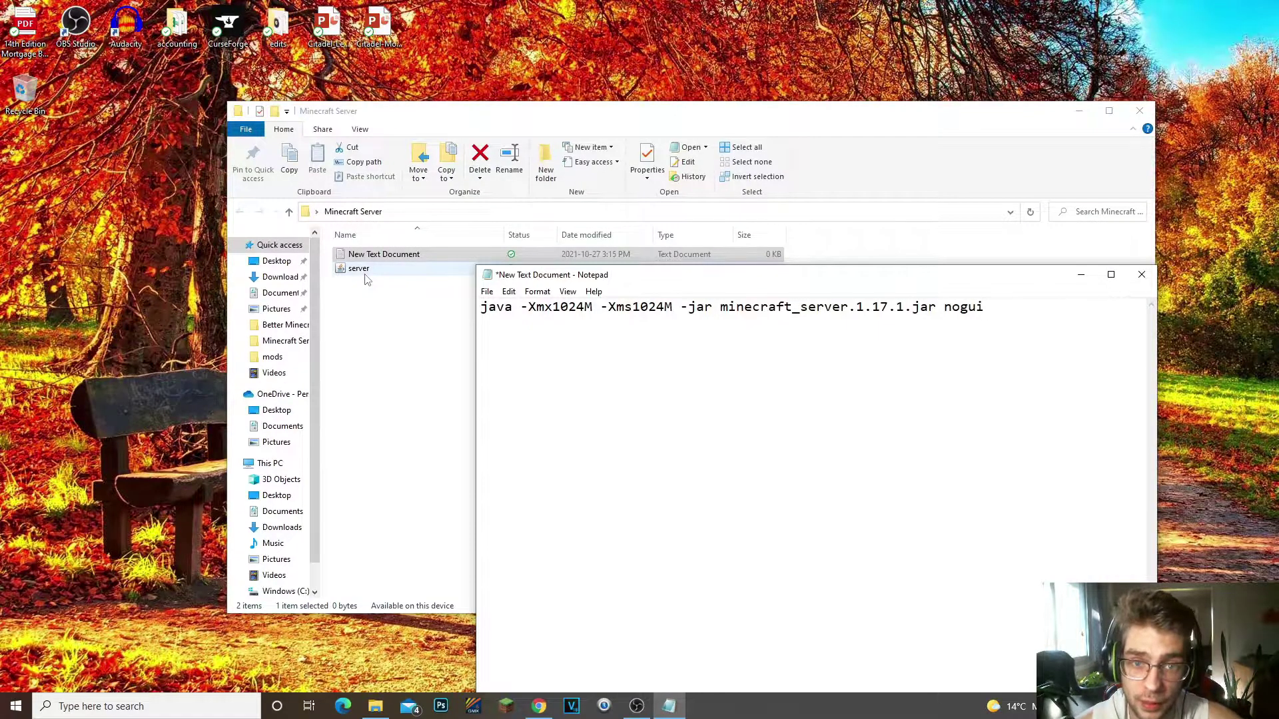
click(347, 267)
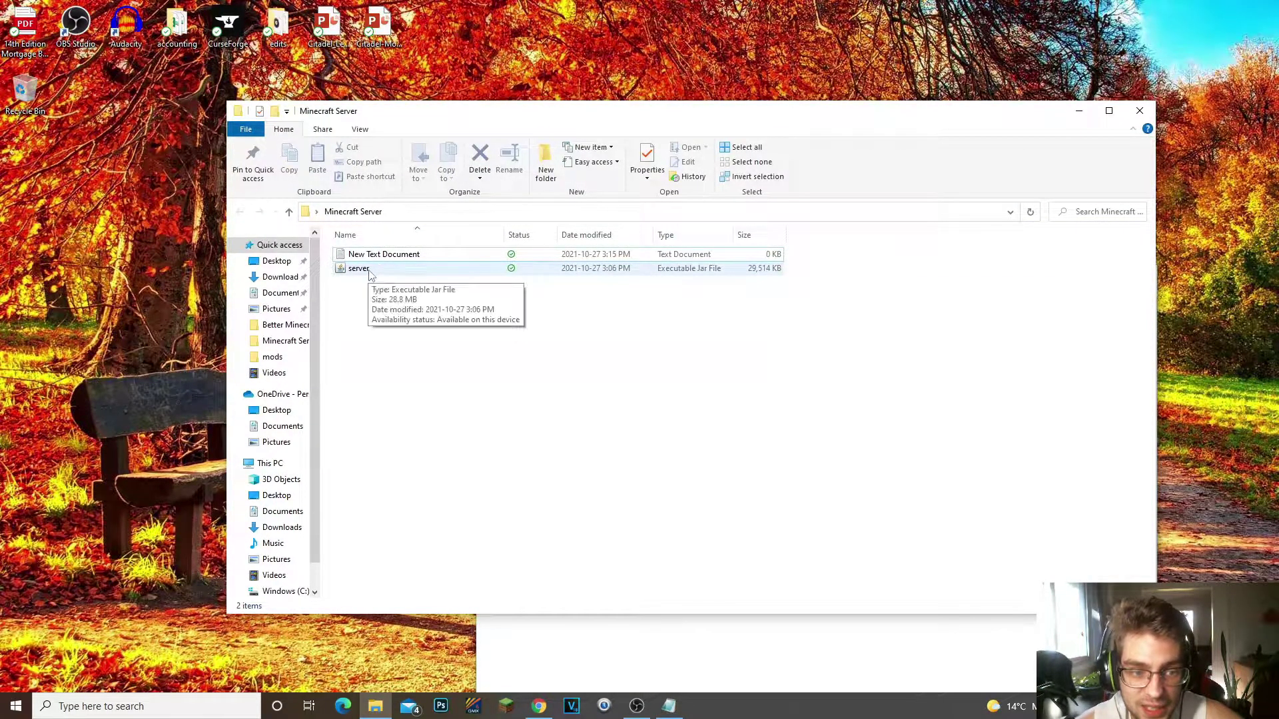
click(378, 271)
right_click(379, 272)
click(421, 598)
click(374, 312)
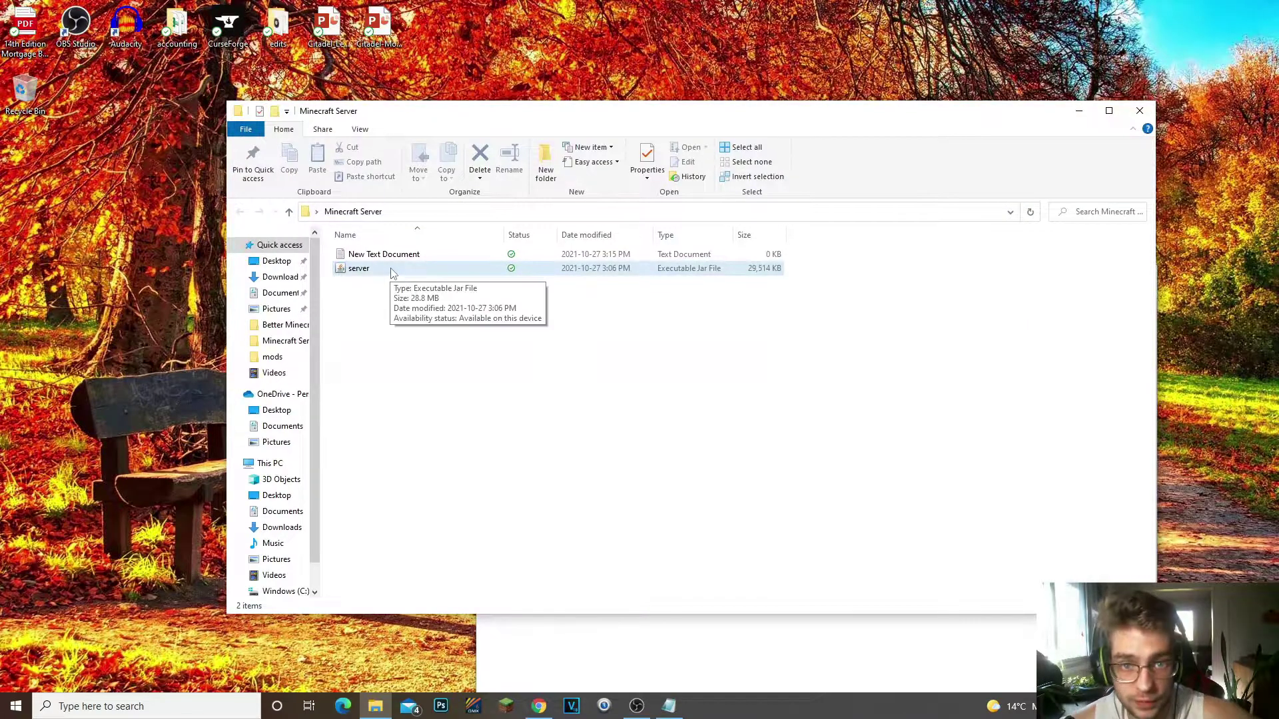
Step: Set both the Xmx and Xms memory values in the launch command to 2048M
click(867, 647)
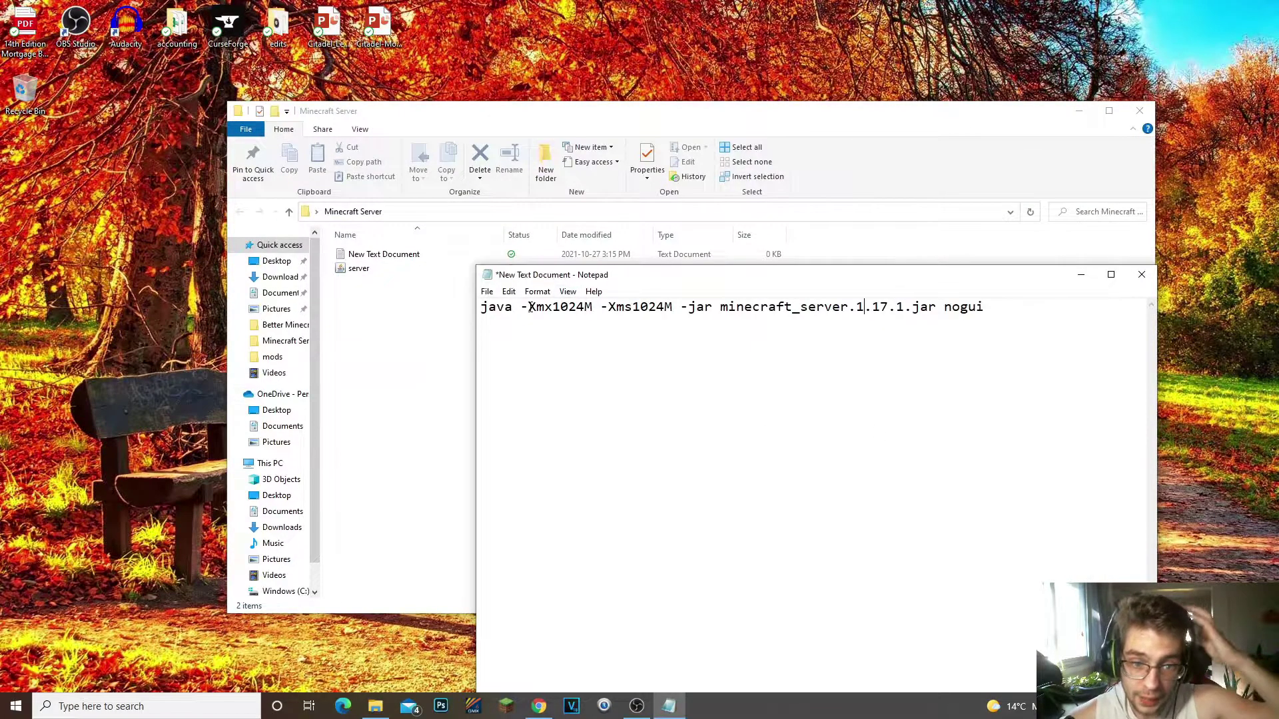
drag(585, 307, 552, 308)
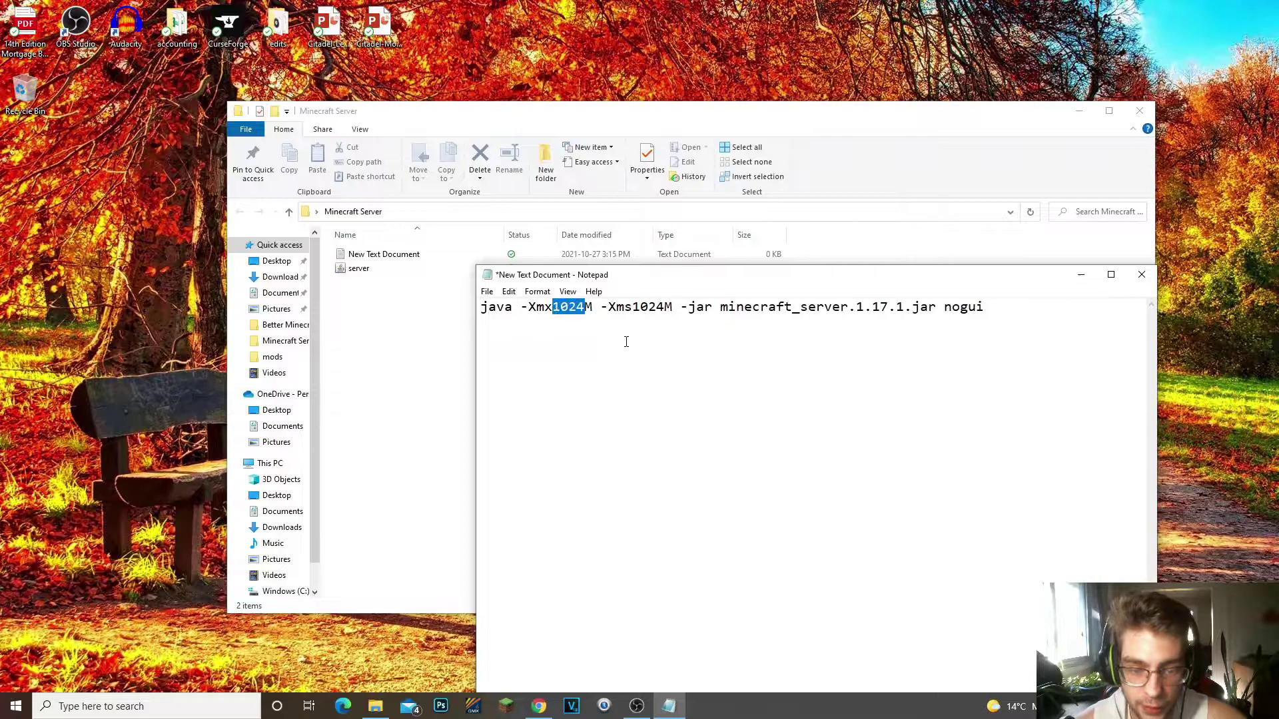
text(2048)
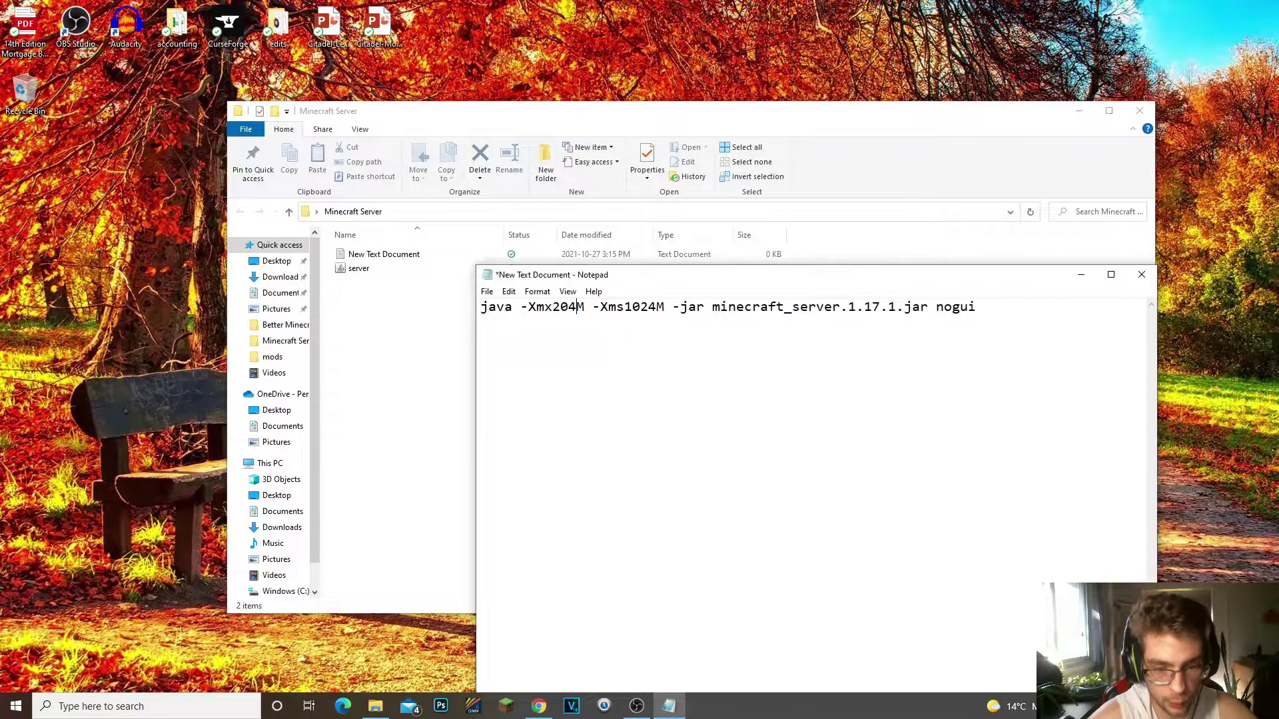
drag(632, 307, 665, 307)
key(BackSpace)
text(2048)
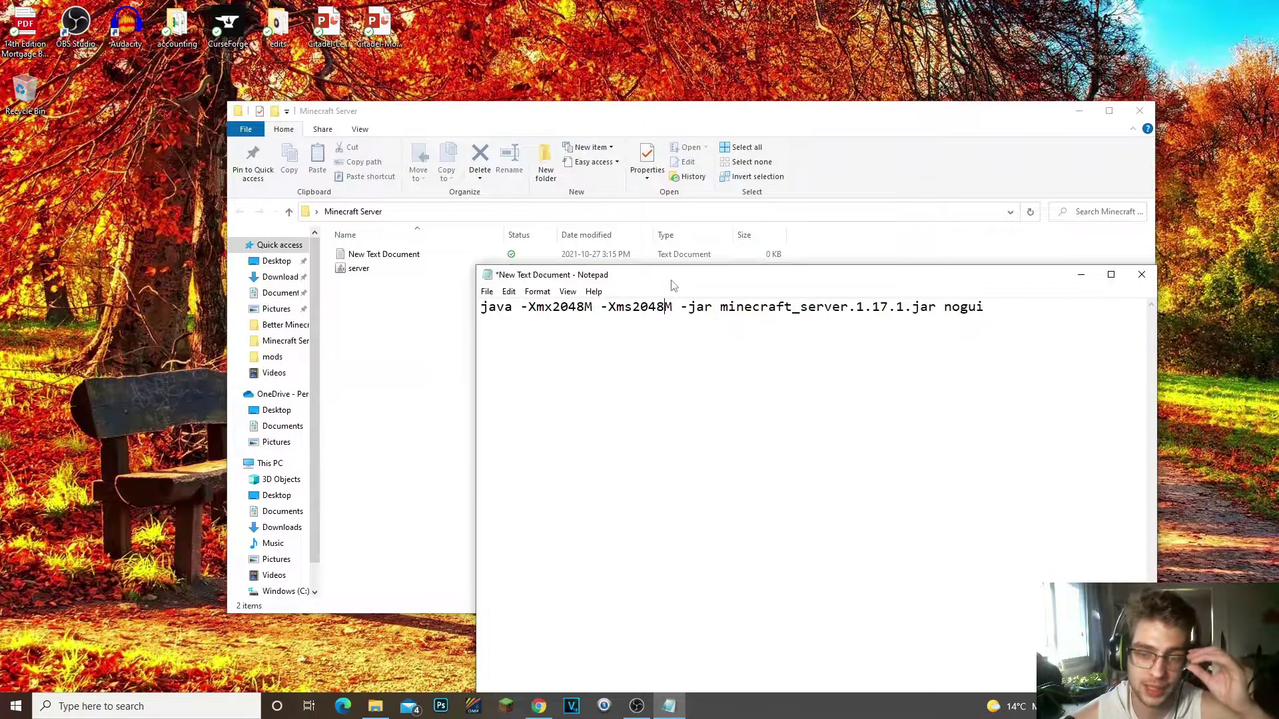
Step: Shorten the jar file name in the launch command to server.jar, removing the "minecraft_" prefix and the version number
drag(720, 312, 937, 312)
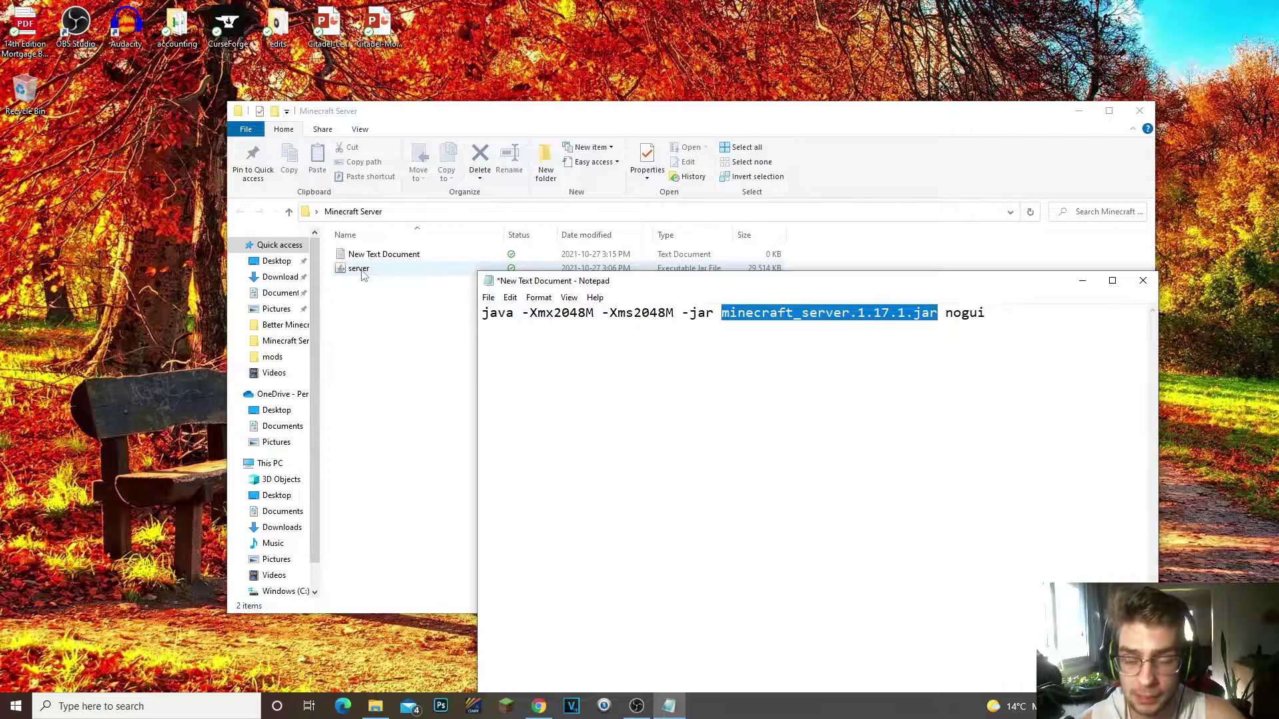
key(End)
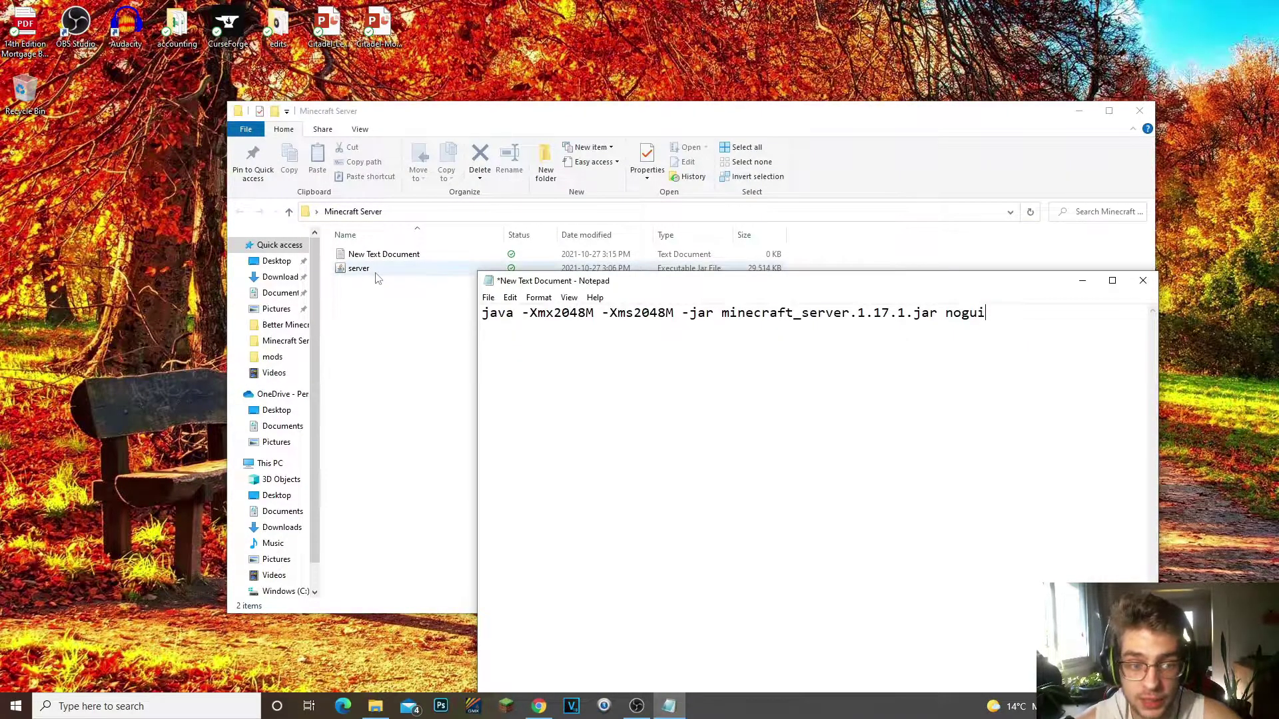
drag(723, 313, 805, 316)
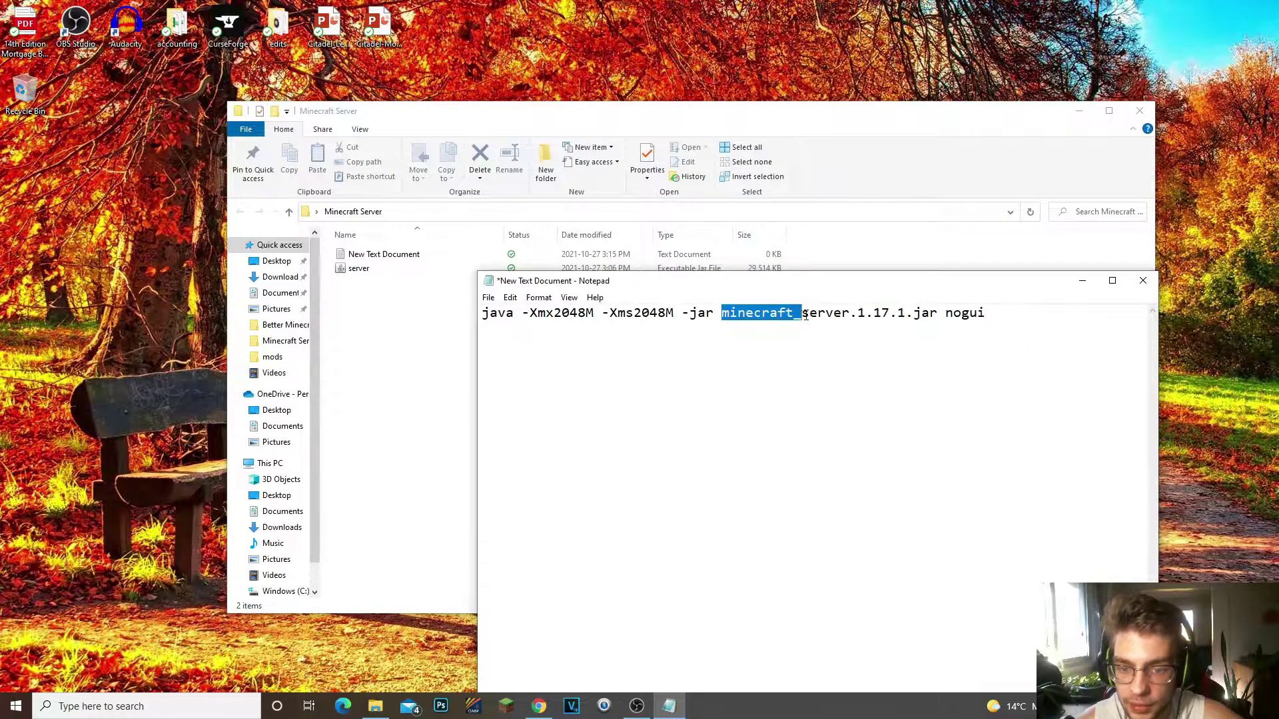
key(BackSpace)
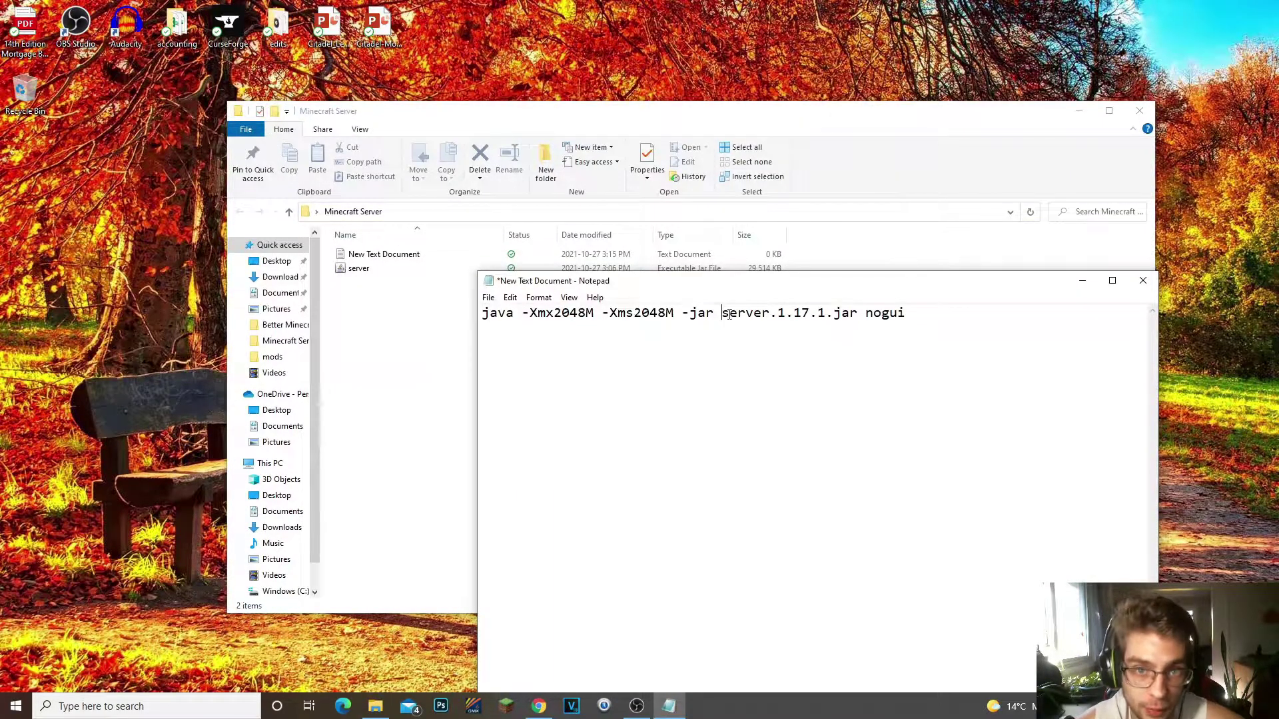
drag(773, 318, 826, 318)
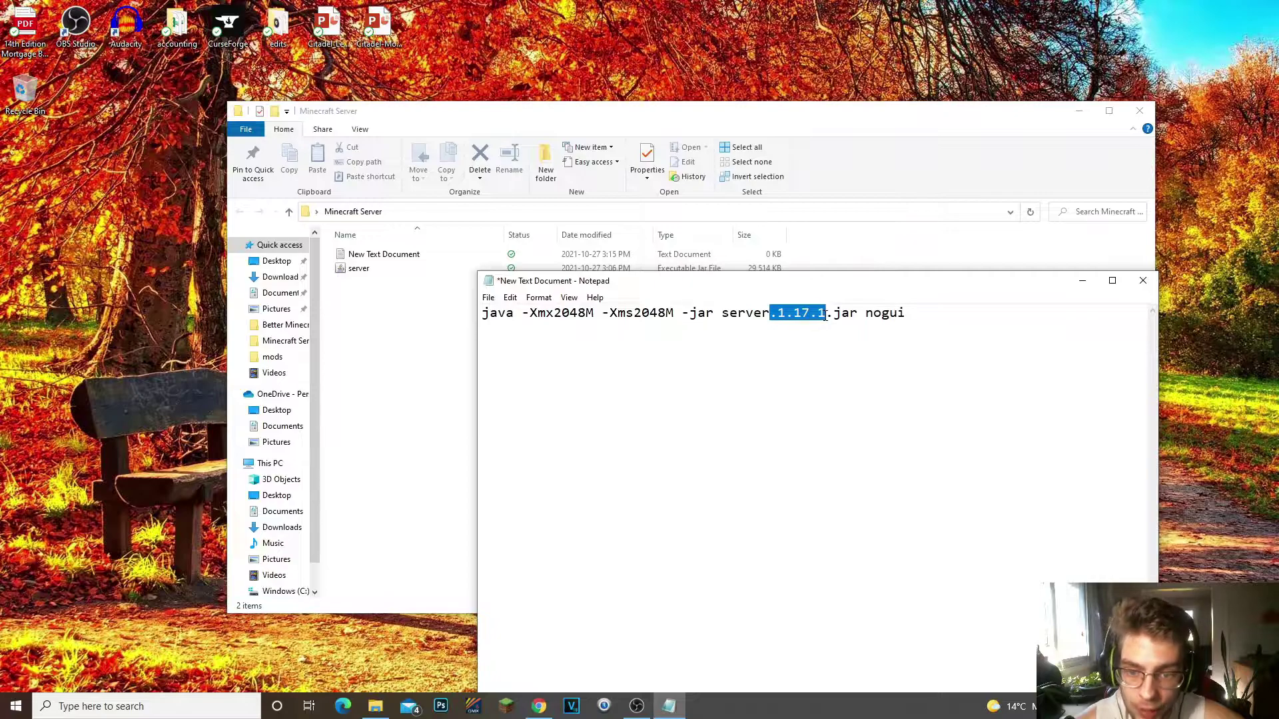
key(BackSpace)
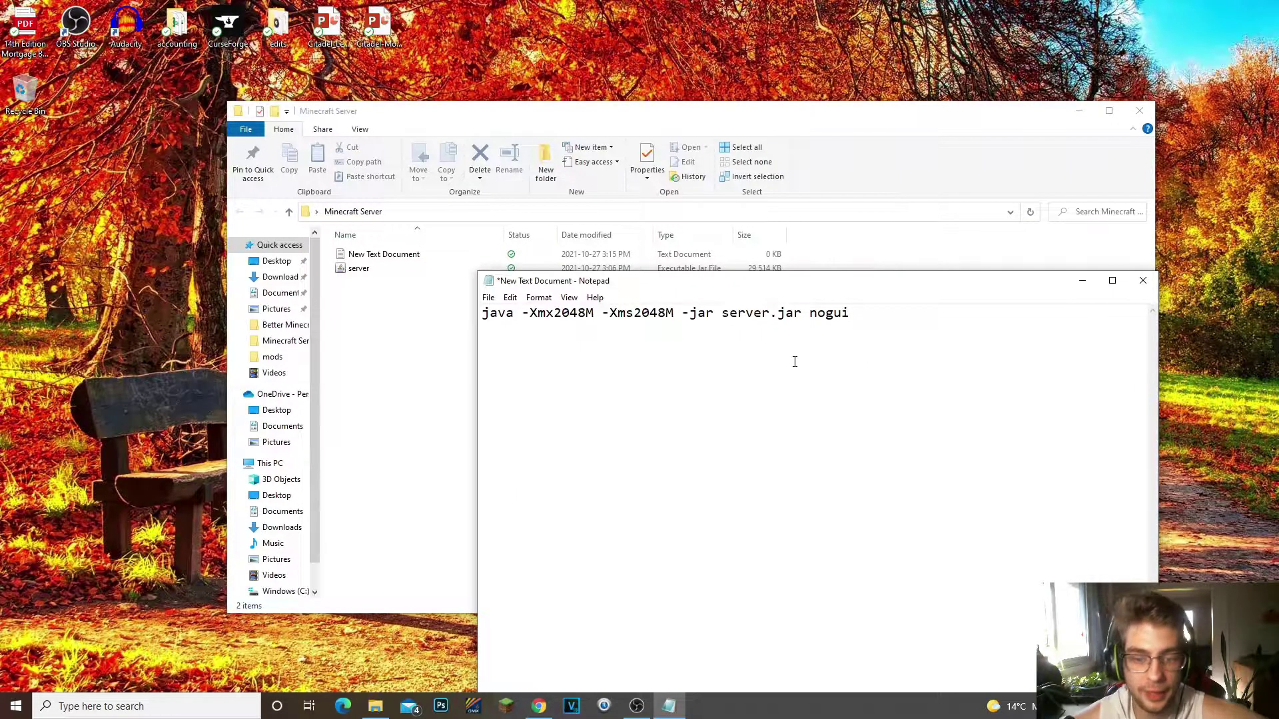
Step: Add a second line reading pause below the launch command, and prepare to save a copy with the file type All Files
click(855, 316)
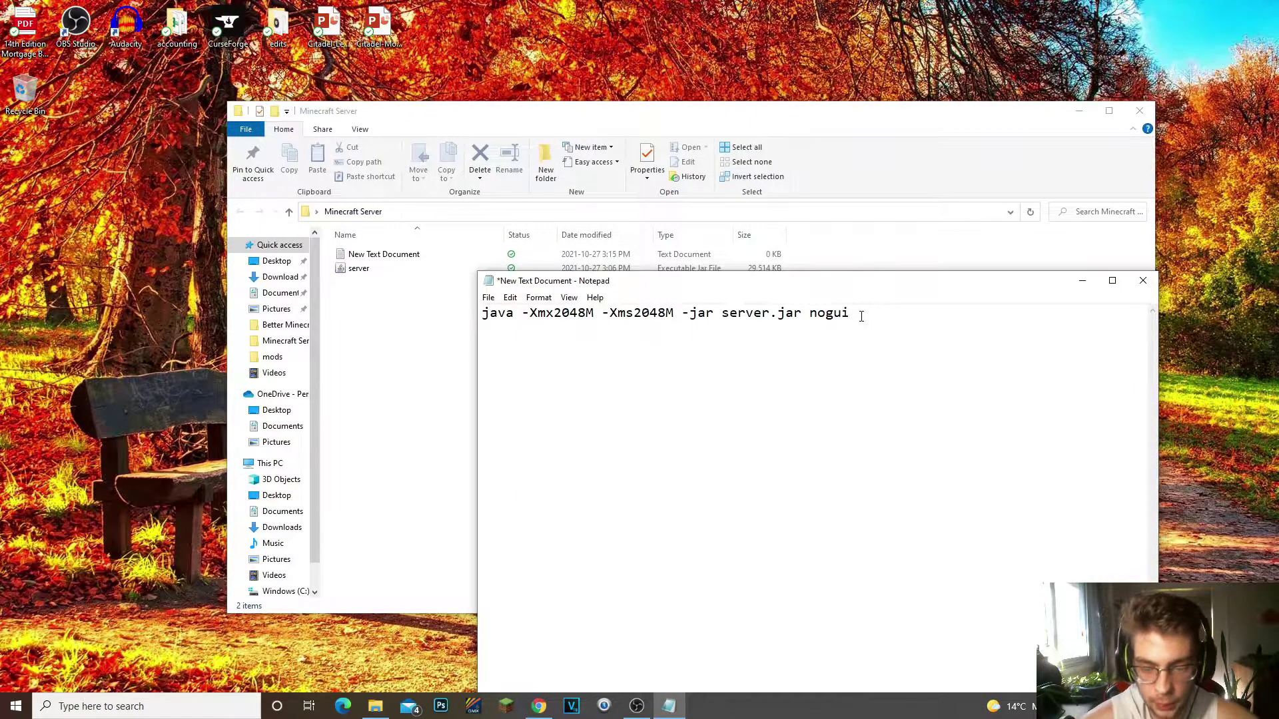
text(pause)
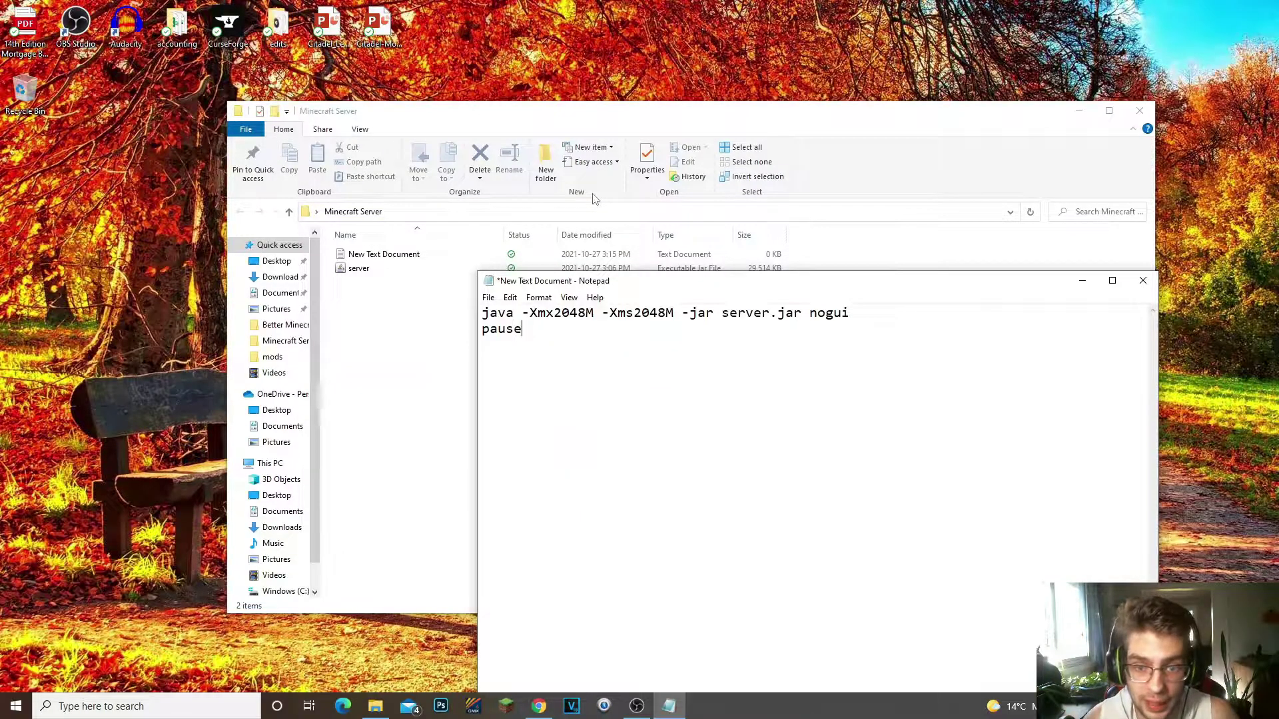
click(491, 297)
click(526, 371)
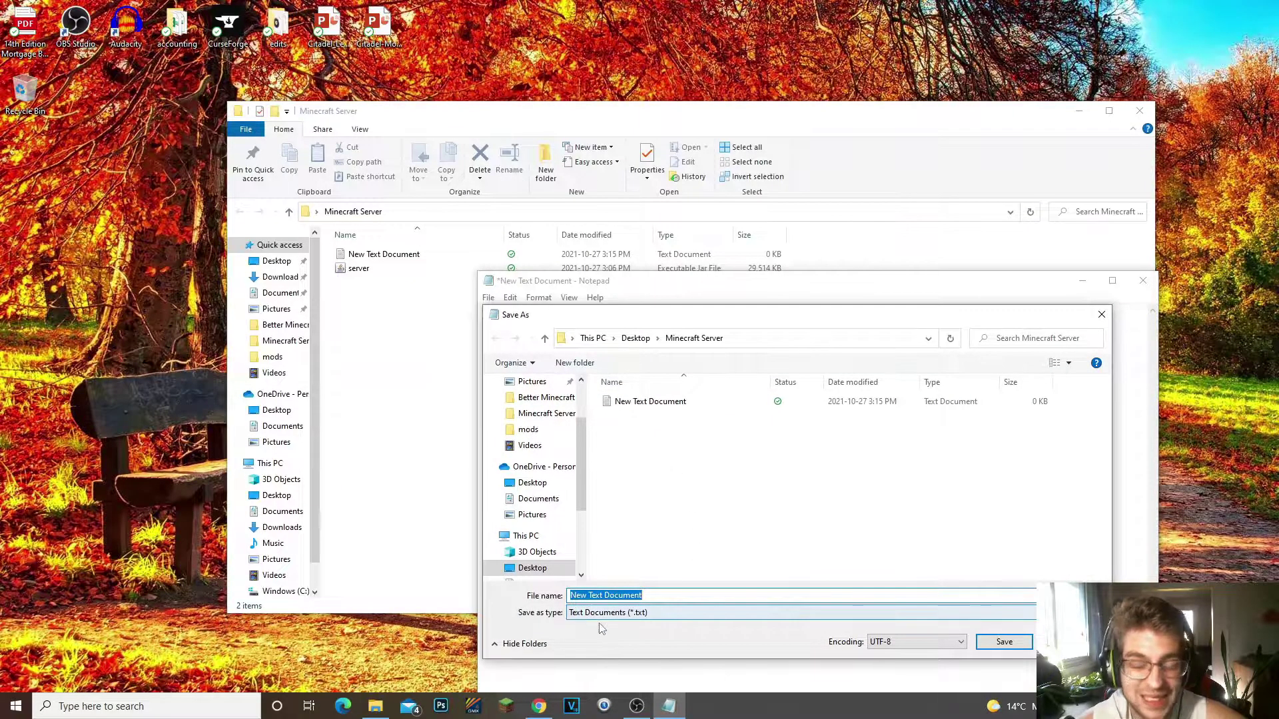
click(628, 619)
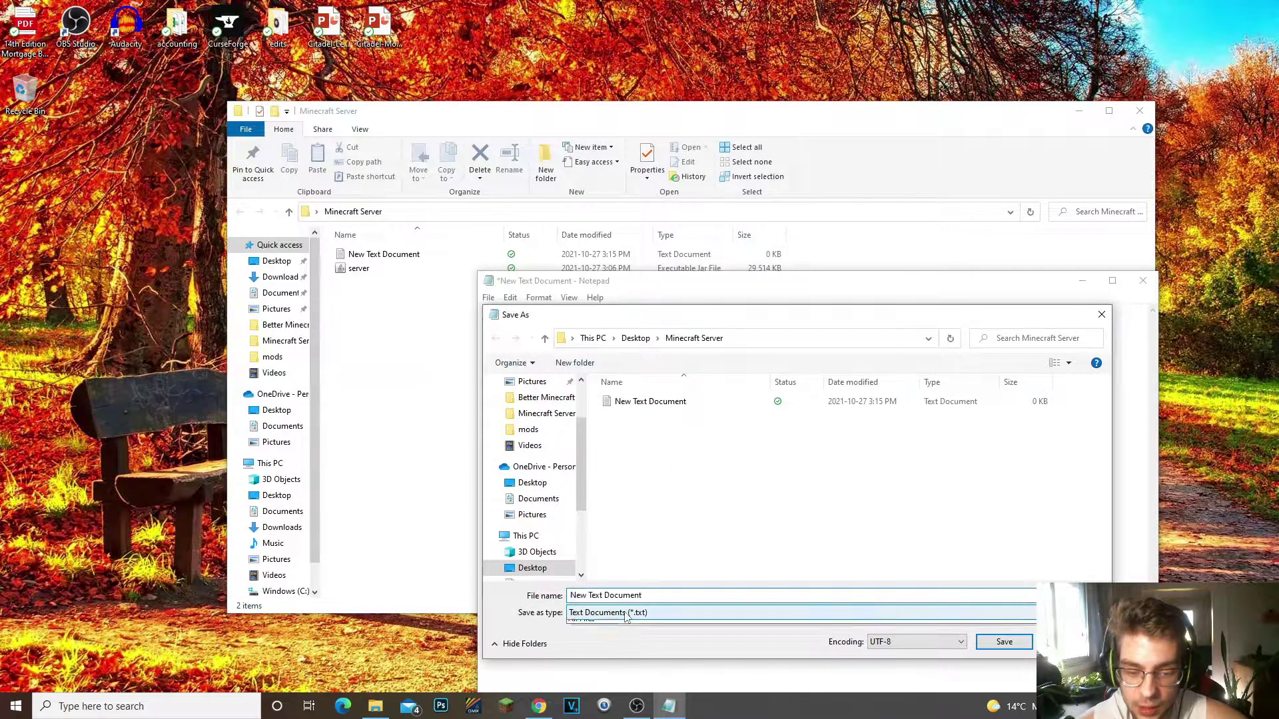
click(587, 636)
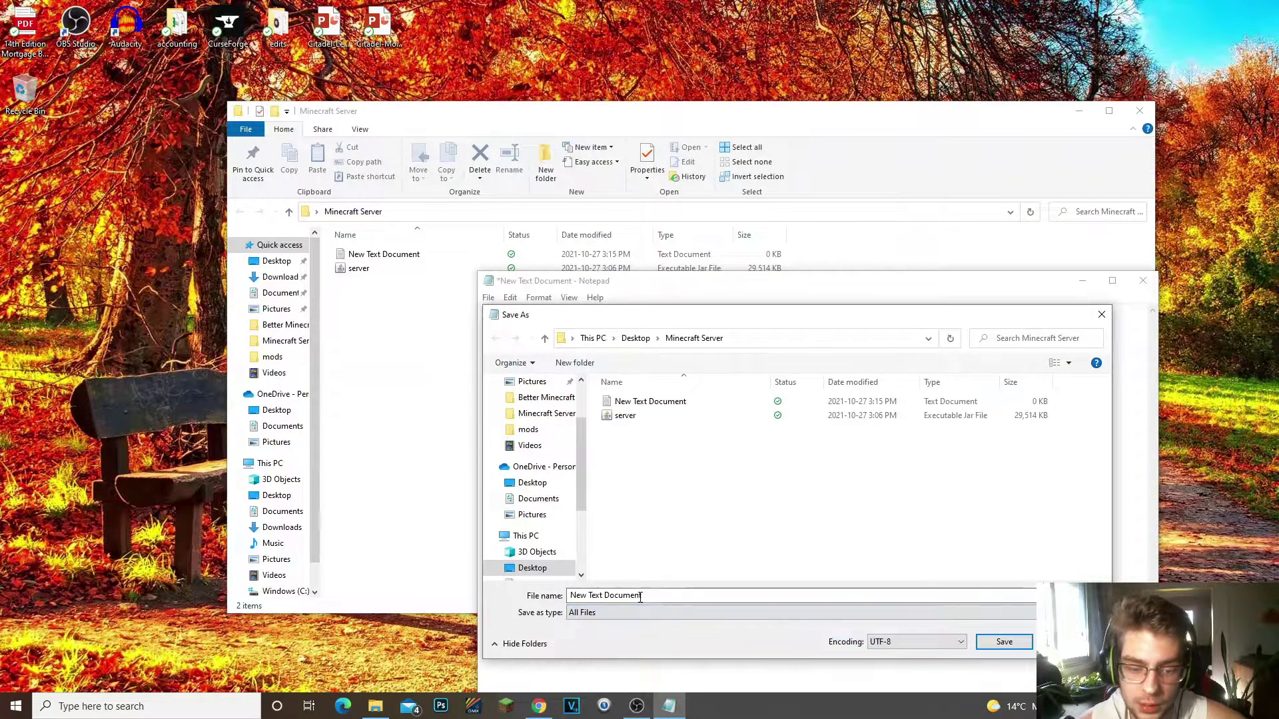
text(R)
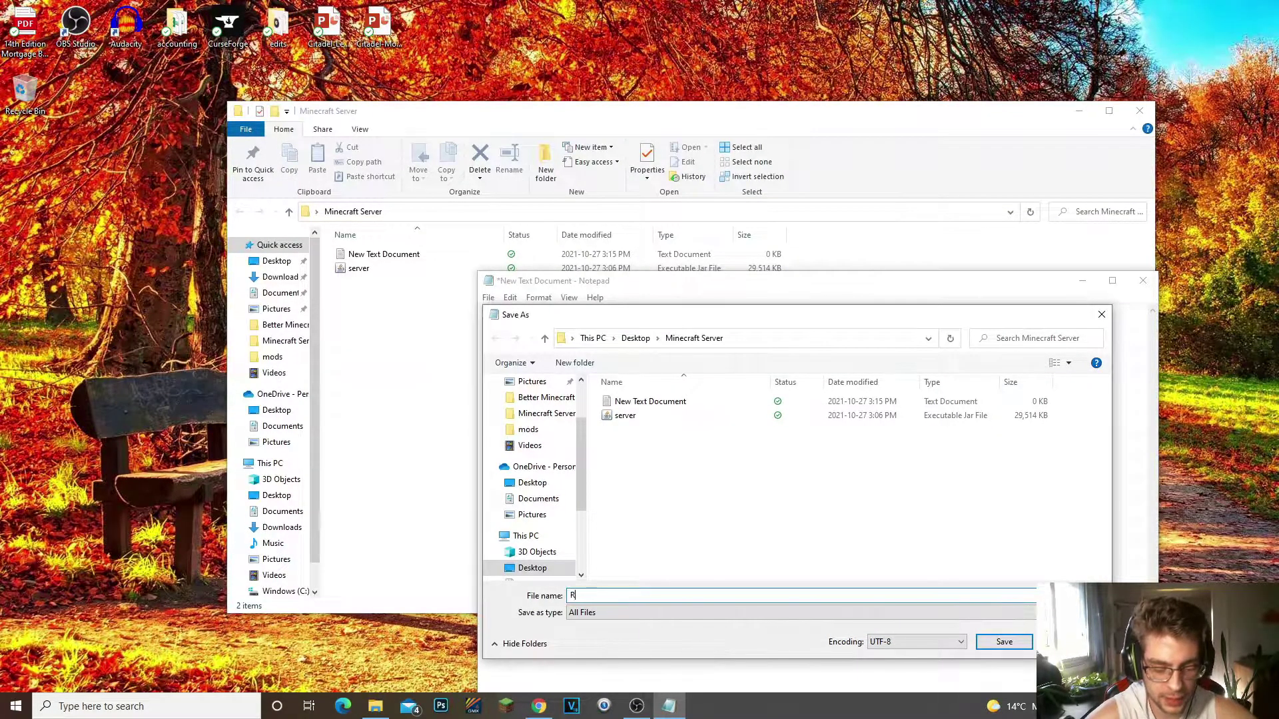
text(un.bat)
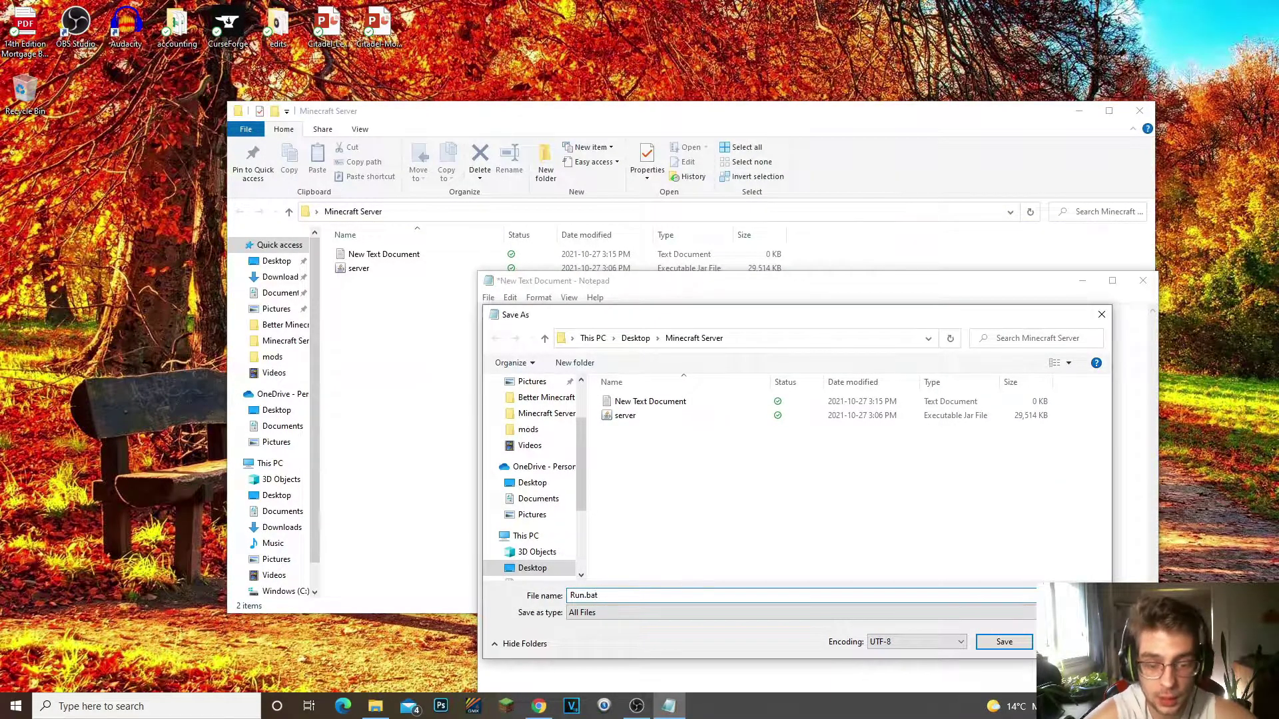
key(BackSpace)
key(BackSpace)
key(BackSpace)
key(BackSpace)
key(BackSpace)
key(BackSpace)
Step: Save the launch script as Start.bat in the Minecraft Server folder and close it
text(S)
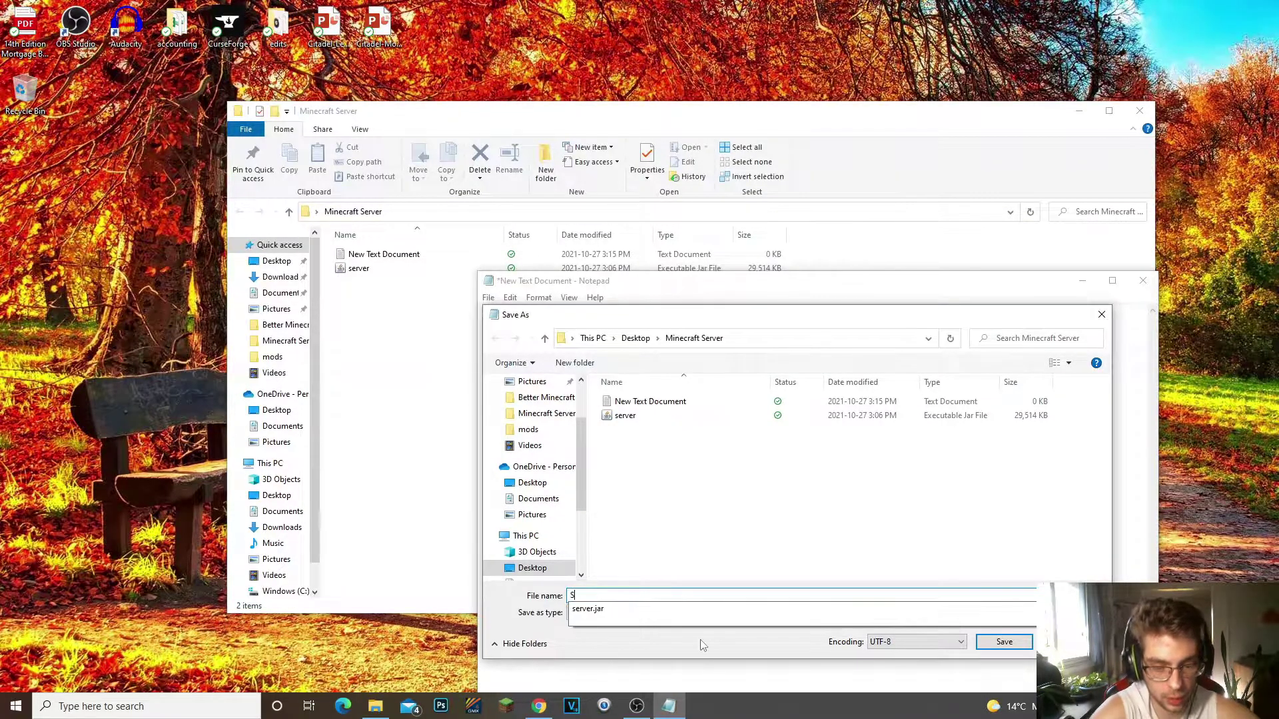
text(tart.bat)
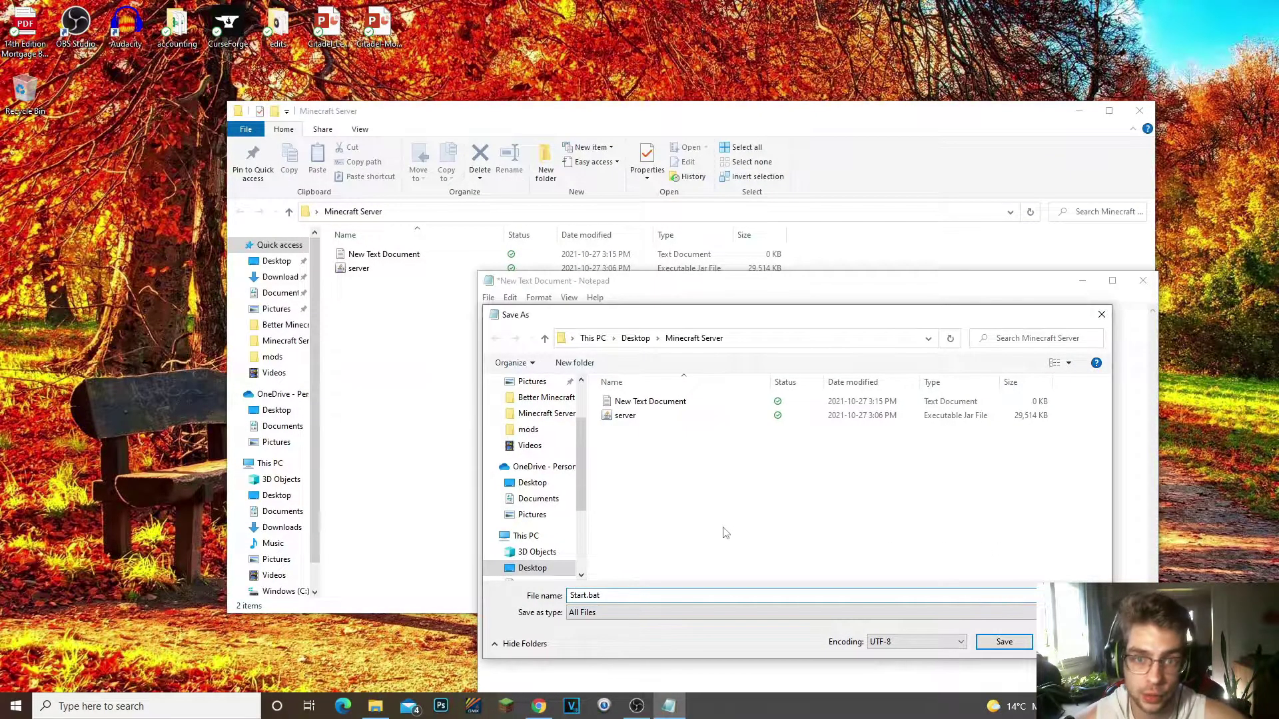
click(1004, 642)
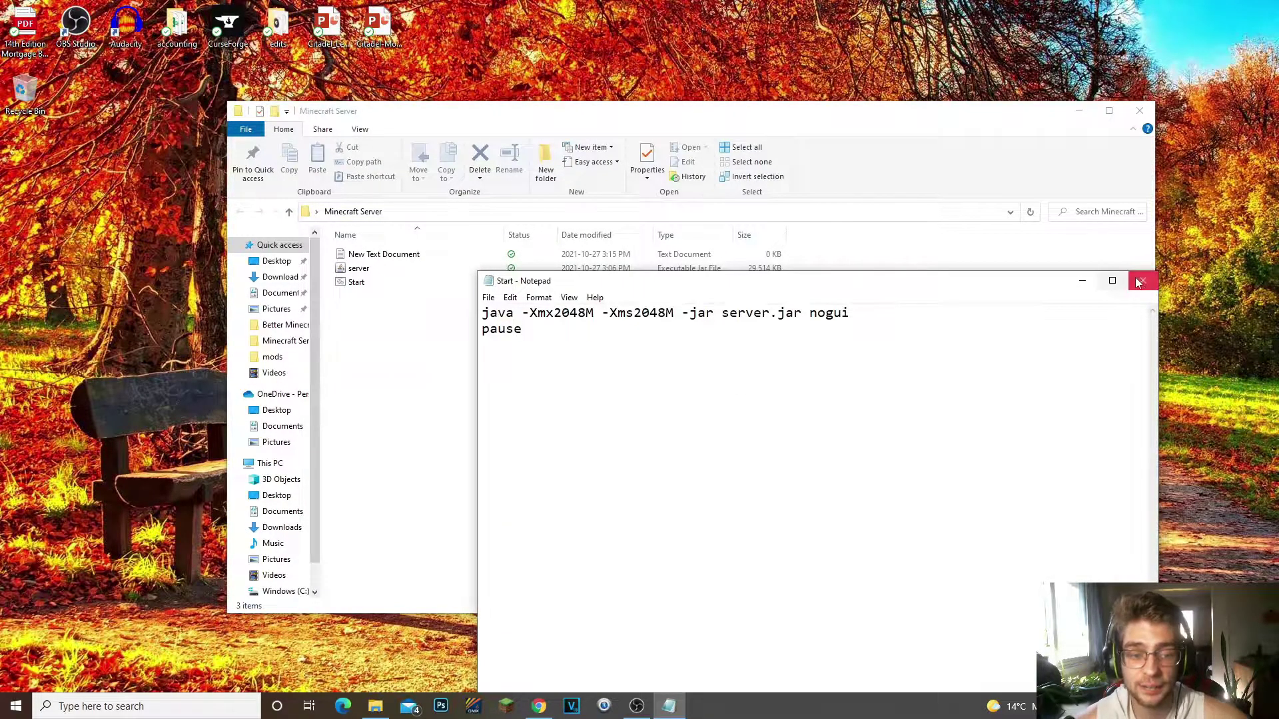
click(1139, 282)
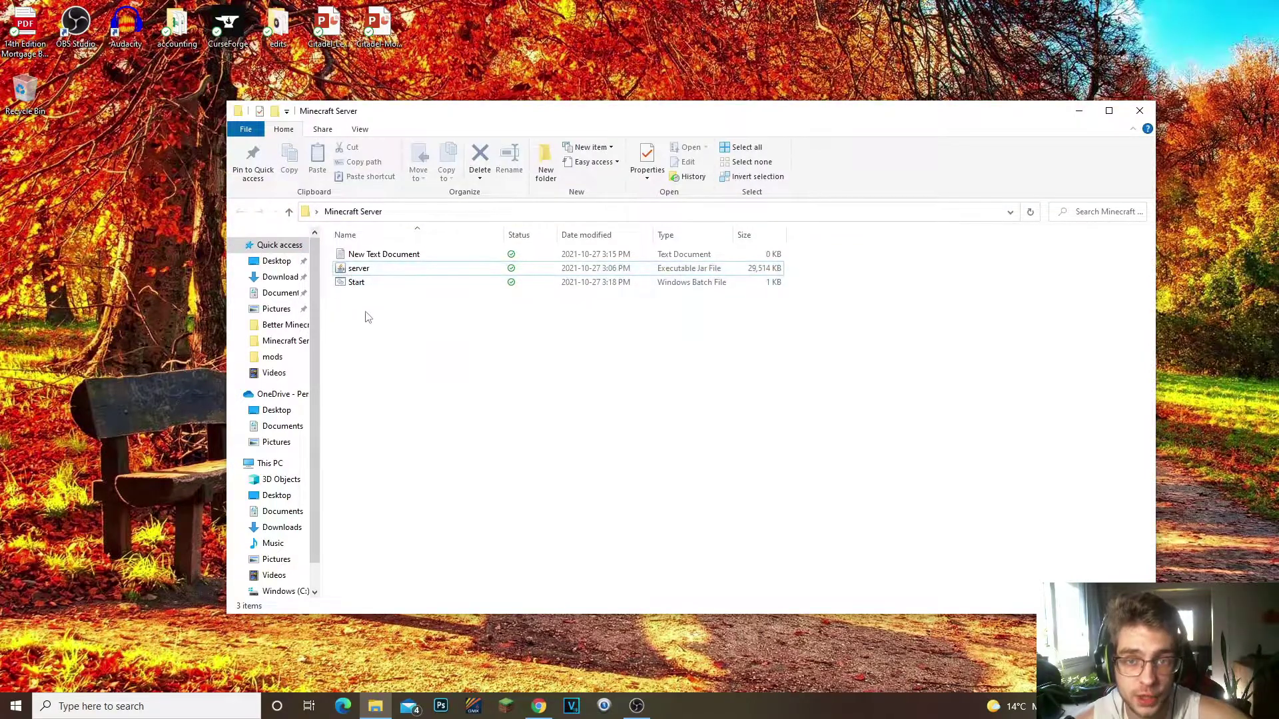
drag(563, 120, 642, 113)
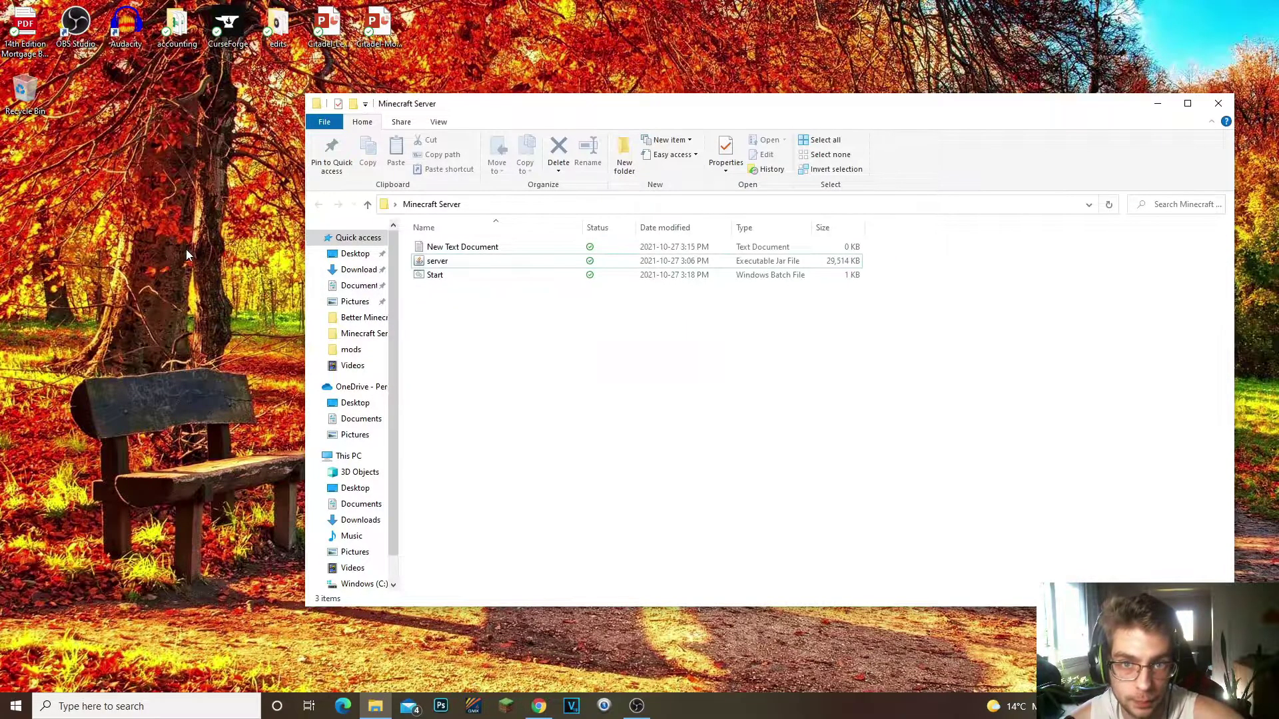
right_click(434, 275)
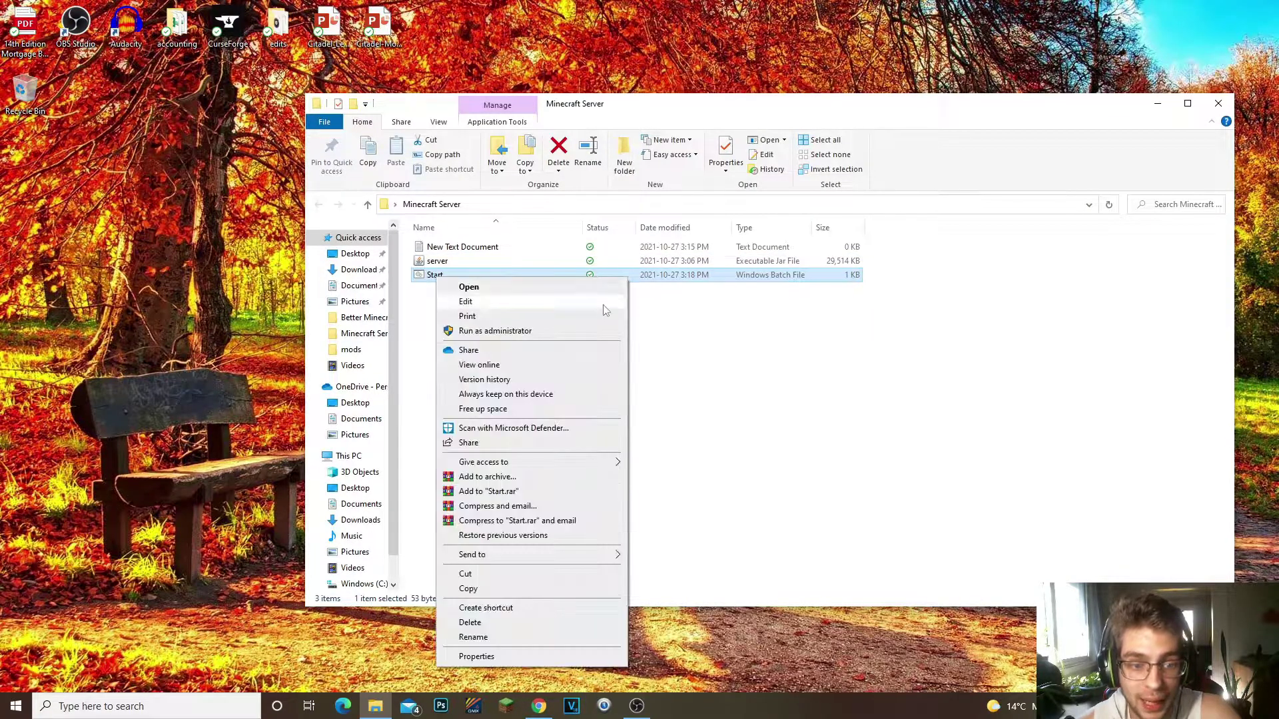
click(644, 326)
drag(436, 375, 638, 512)
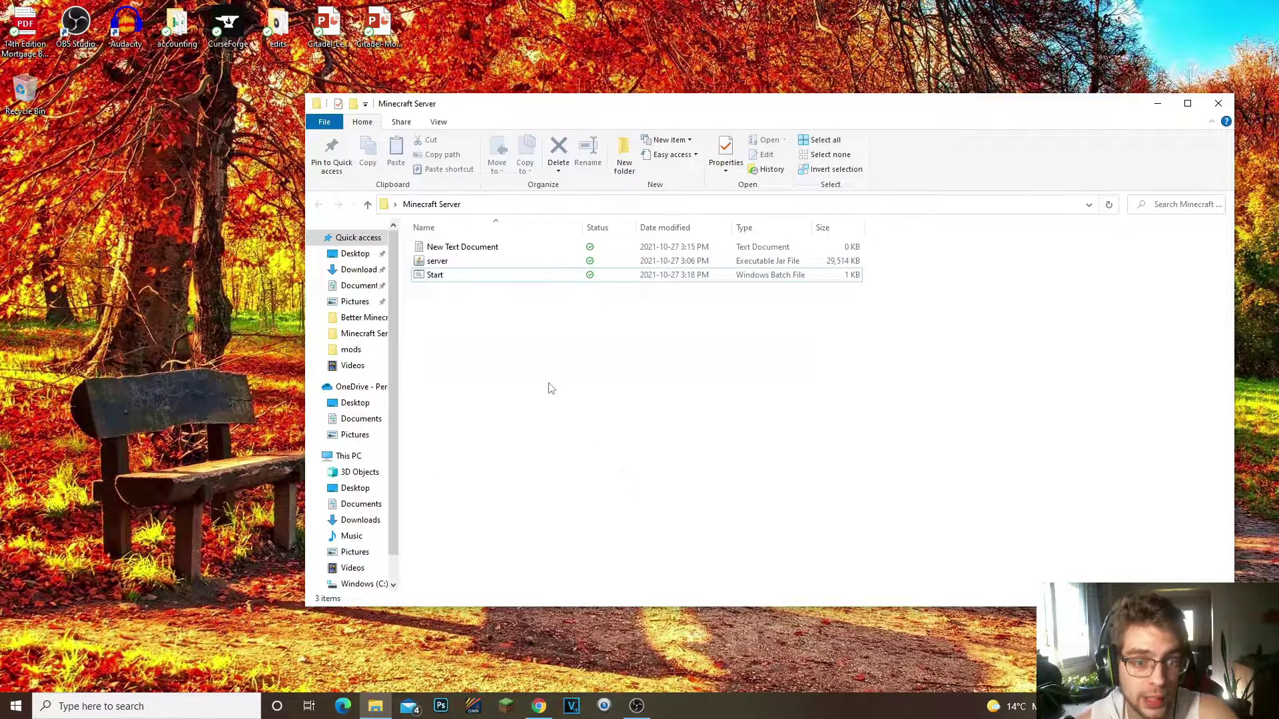
Step: Delete the empty New Text Document from the Minecraft Server folder
click(459, 247)
key(Delete)
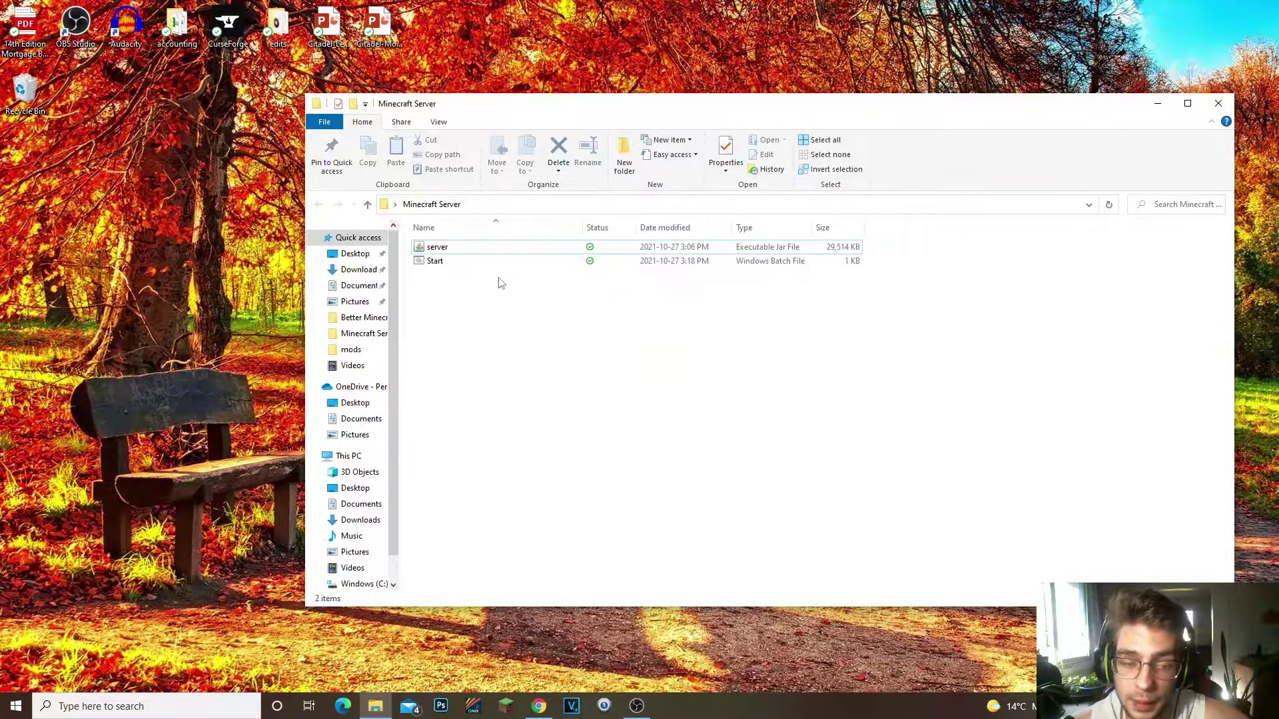
Step: Run the Start batch file to generate the initial server files, and dismiss its console once it pauses
double_click(466, 264)
drag(269, 20, 626, 306)
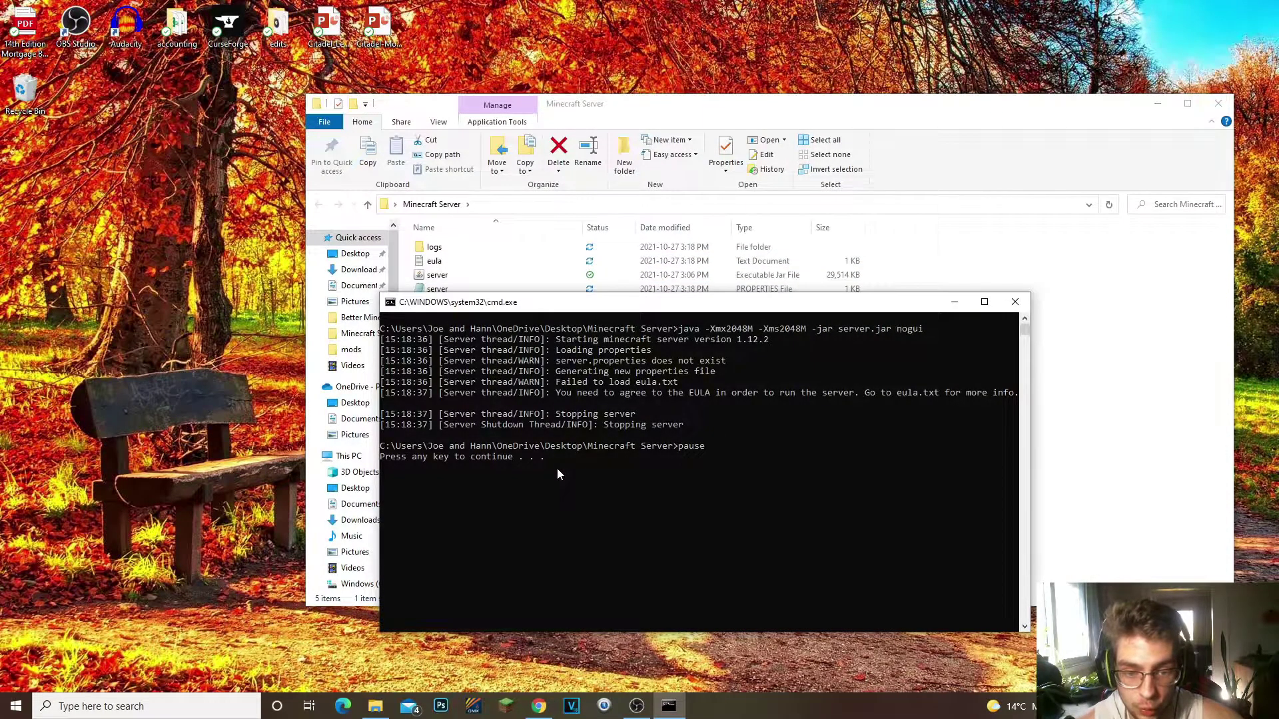
key(Return)
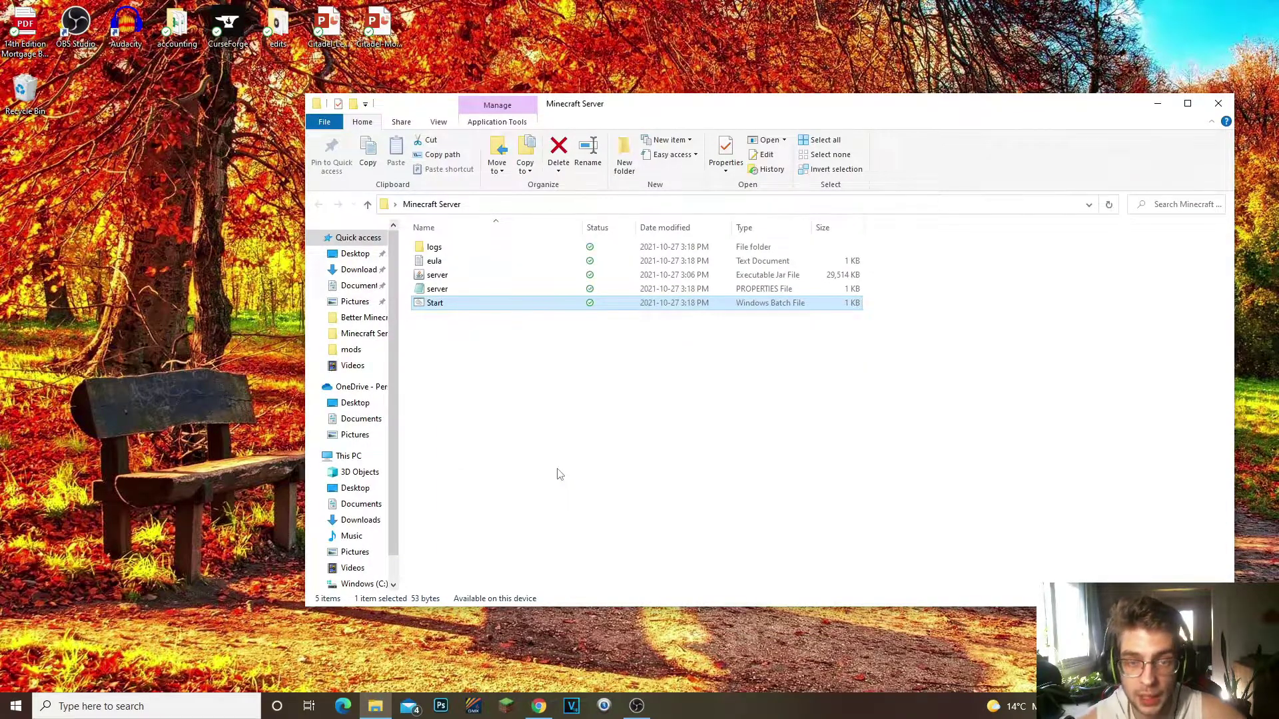
click(565, 371)
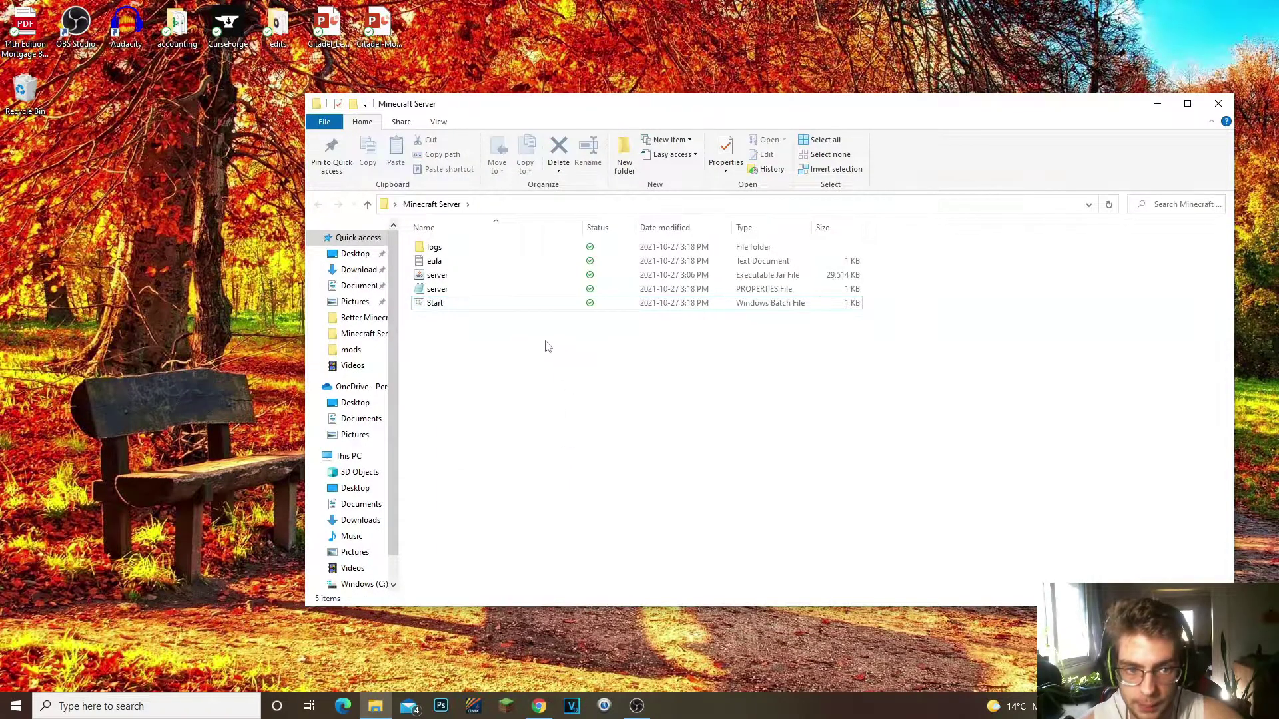
Step: Accept the license agreement by setting eula=true in the eula text file, and save and close it
double_click(447, 263)
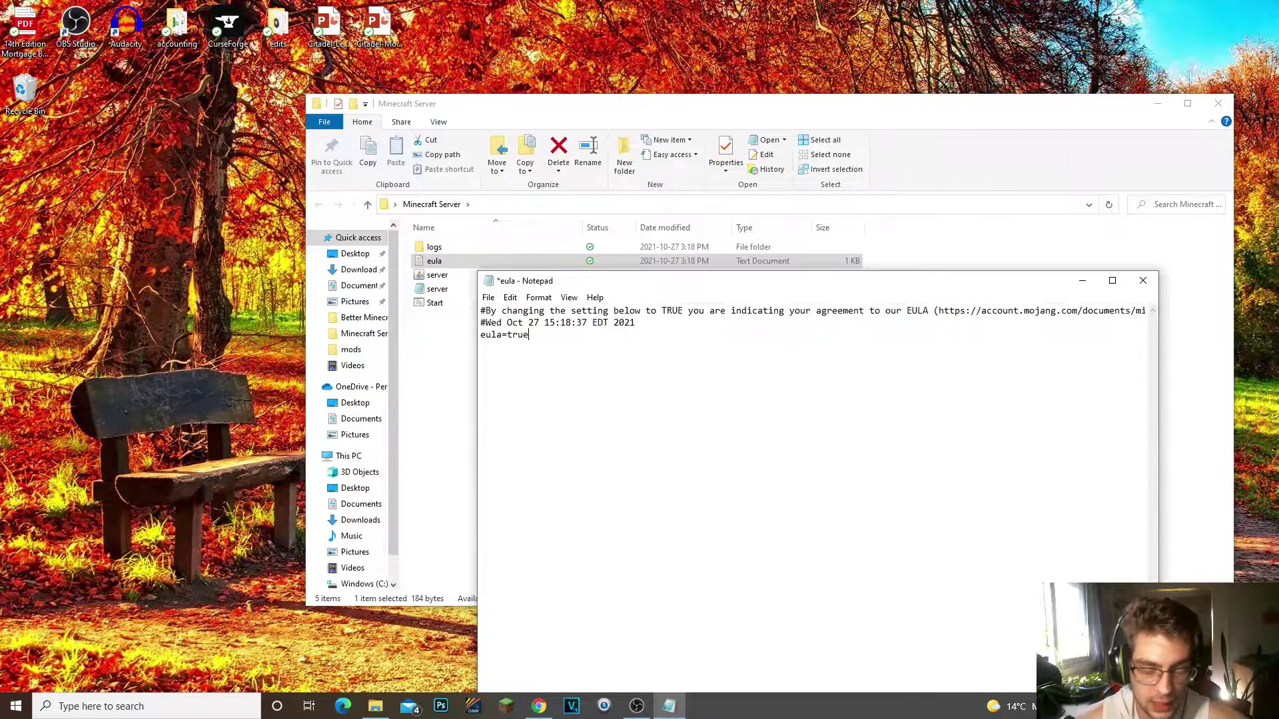
click(489, 298)
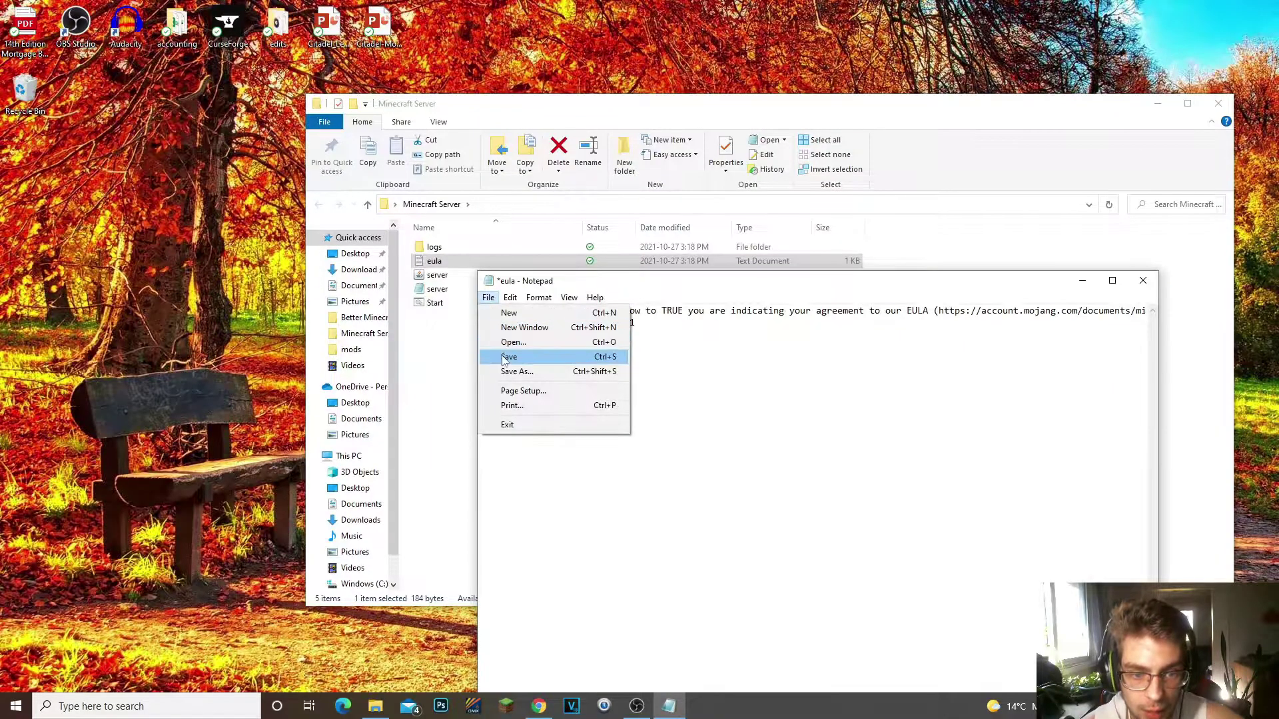
click(510, 351)
click(1152, 286)
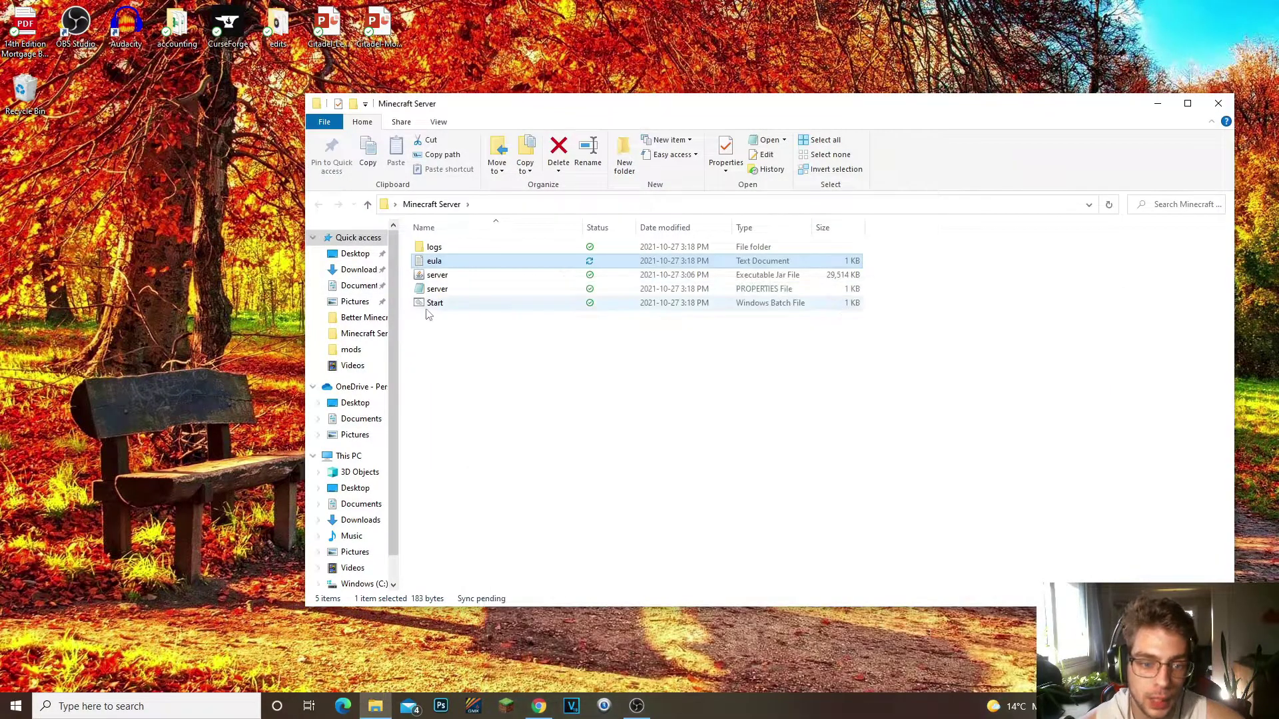
Step: Launch the server again with the Start batch file and move its console window clear of the file list
double_click(433, 305)
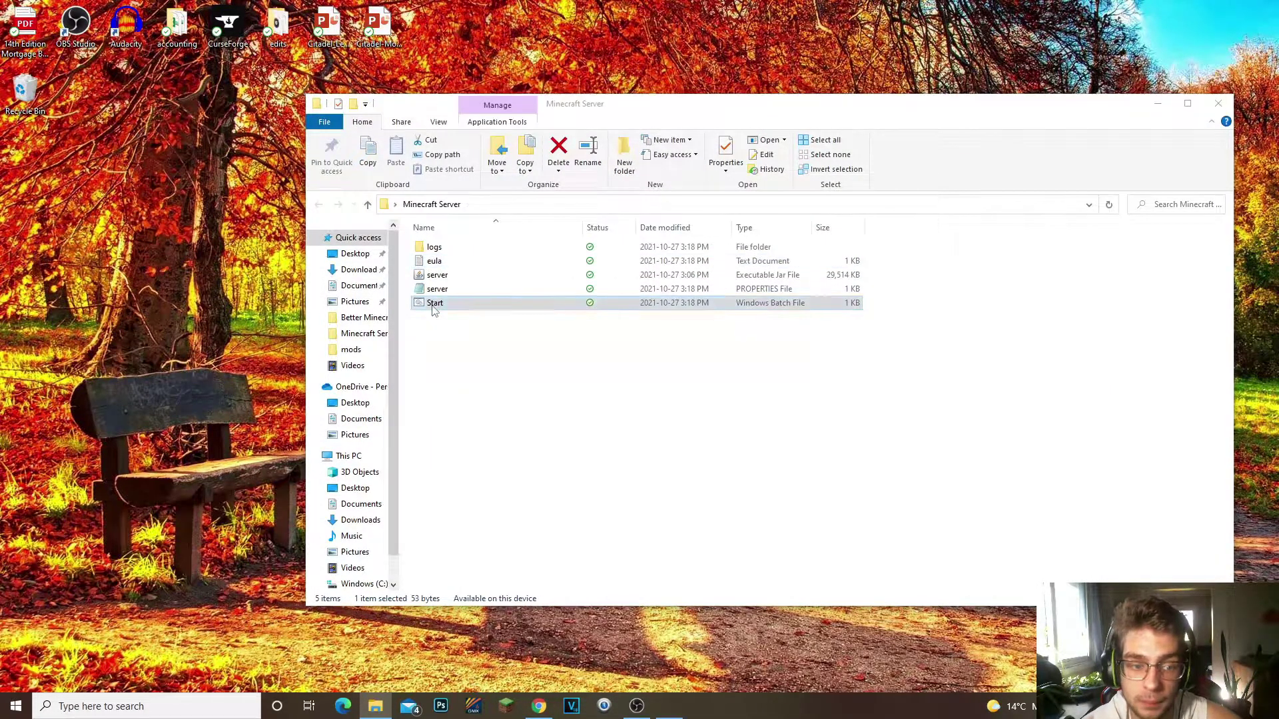
drag(460, 69, 871, 297)
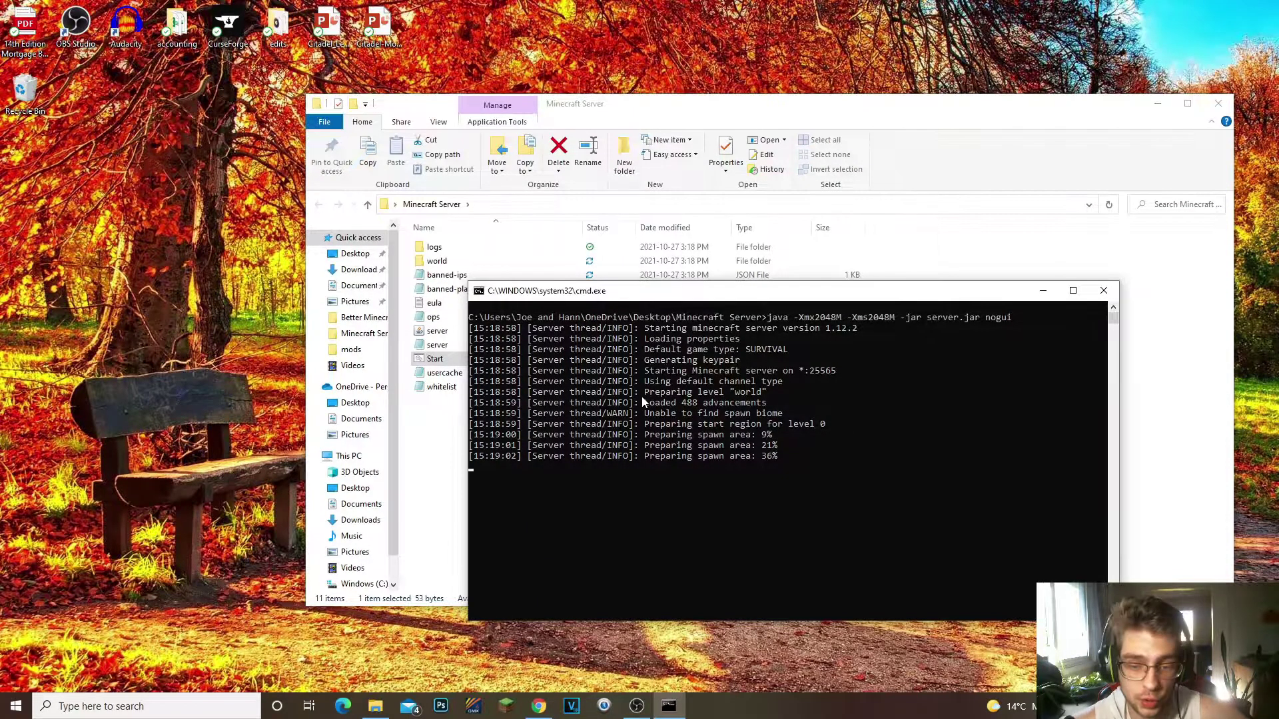
drag(637, 291, 868, 304)
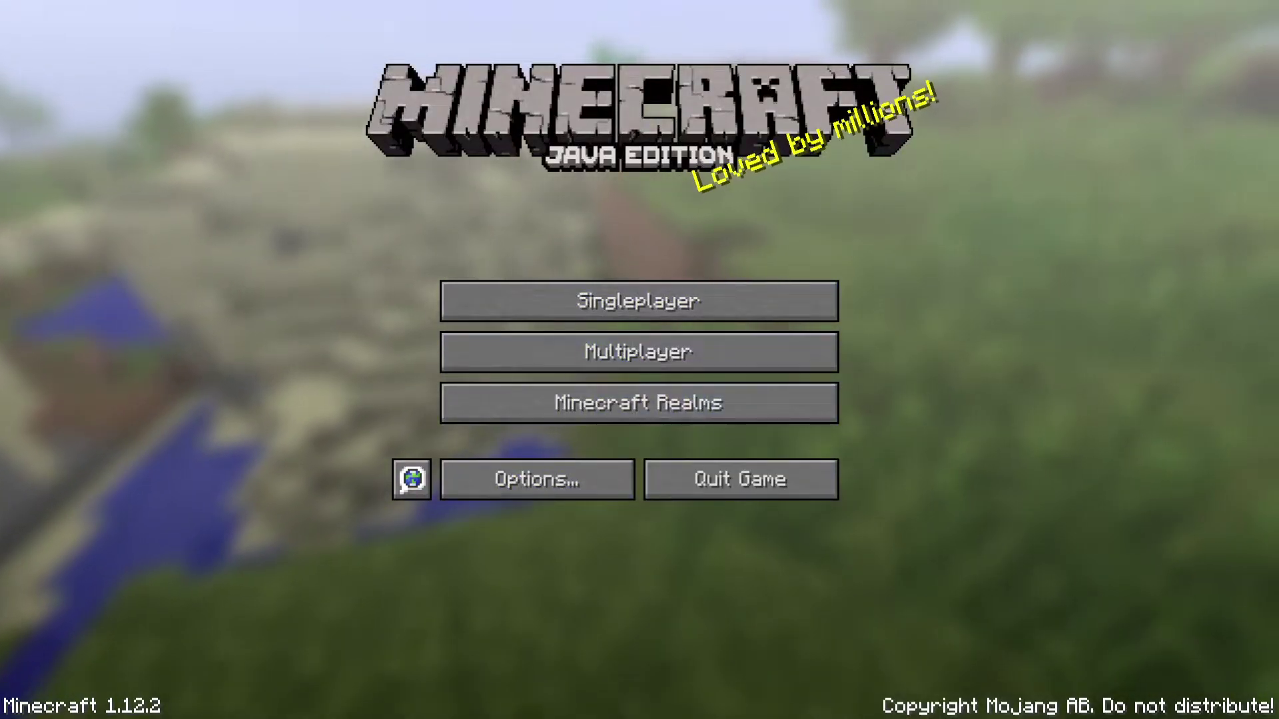
Step: In Minecraft, add a multiplayer server with the address 0, keeping the default name, and join it
click(650, 363)
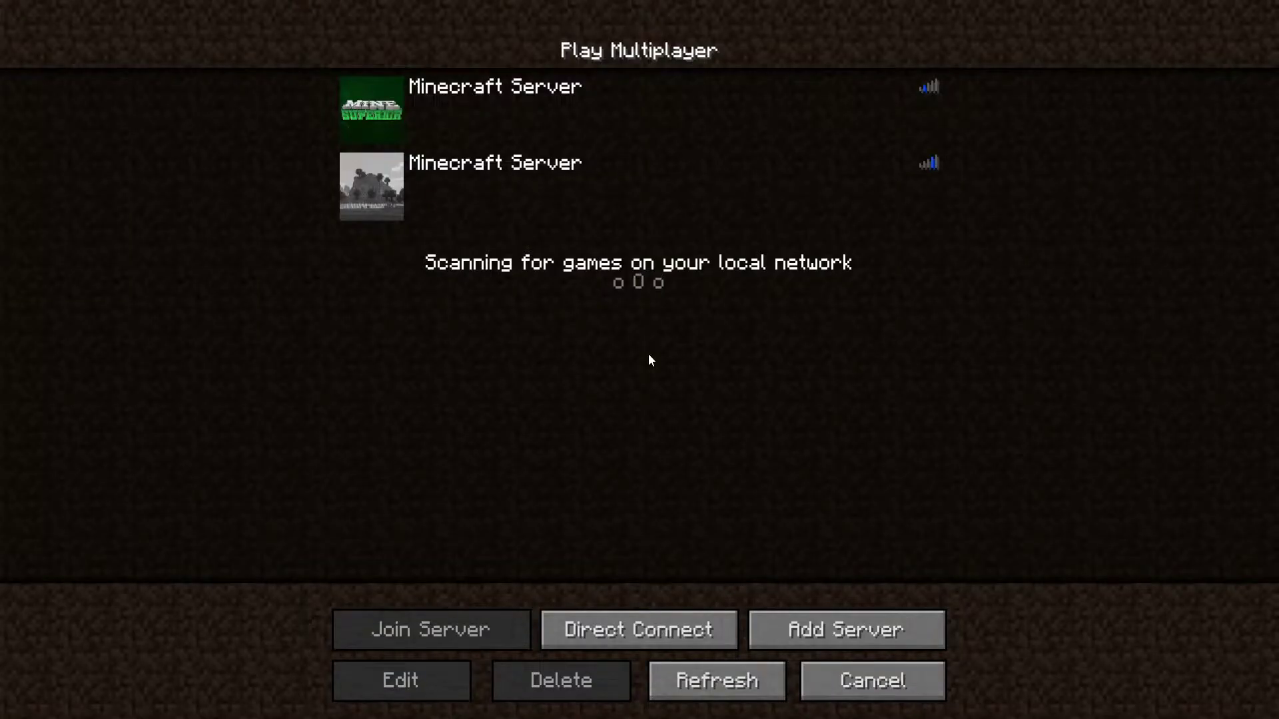
click(841, 623)
click(643, 257)
text(0)
click(690, 448)
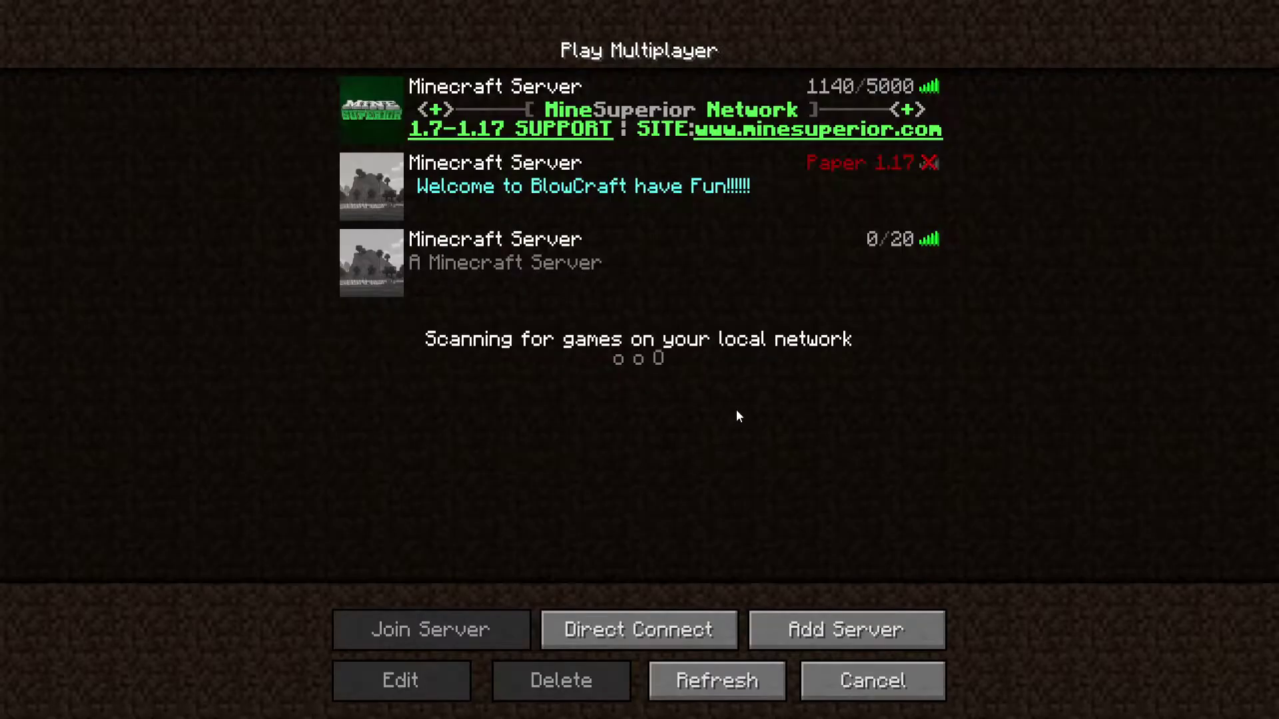
click(642, 276)
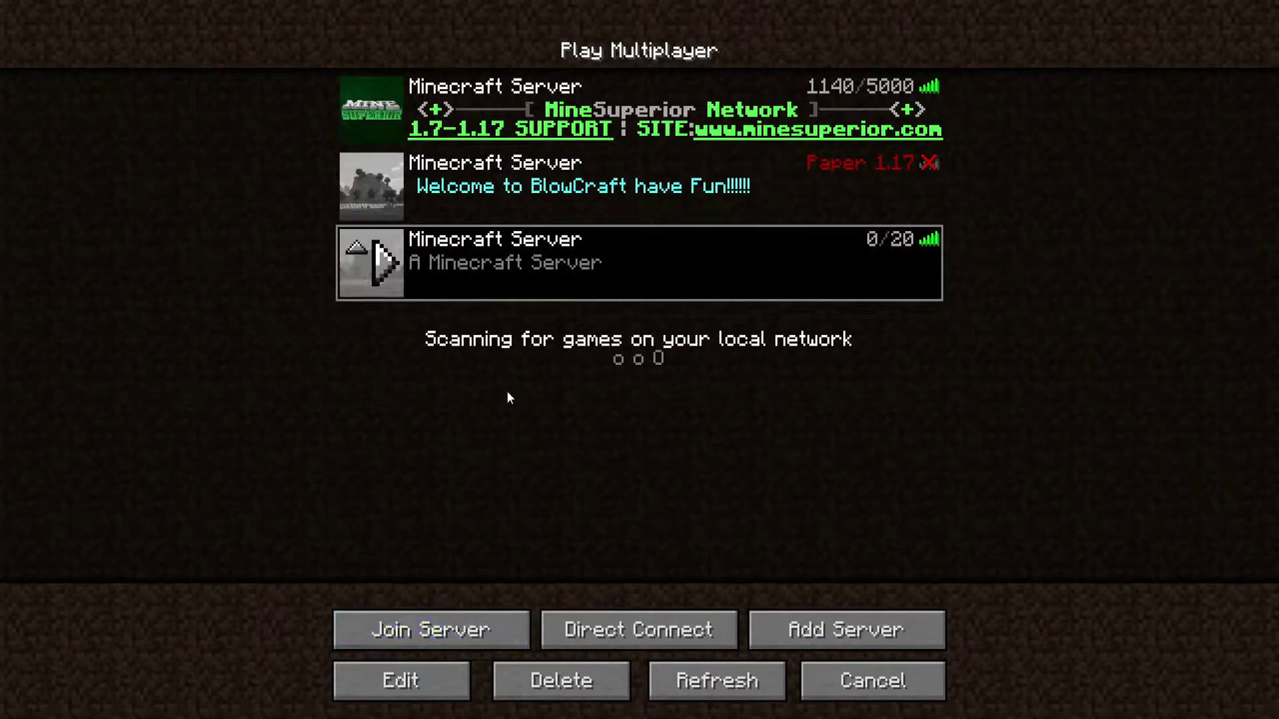
click(485, 633)
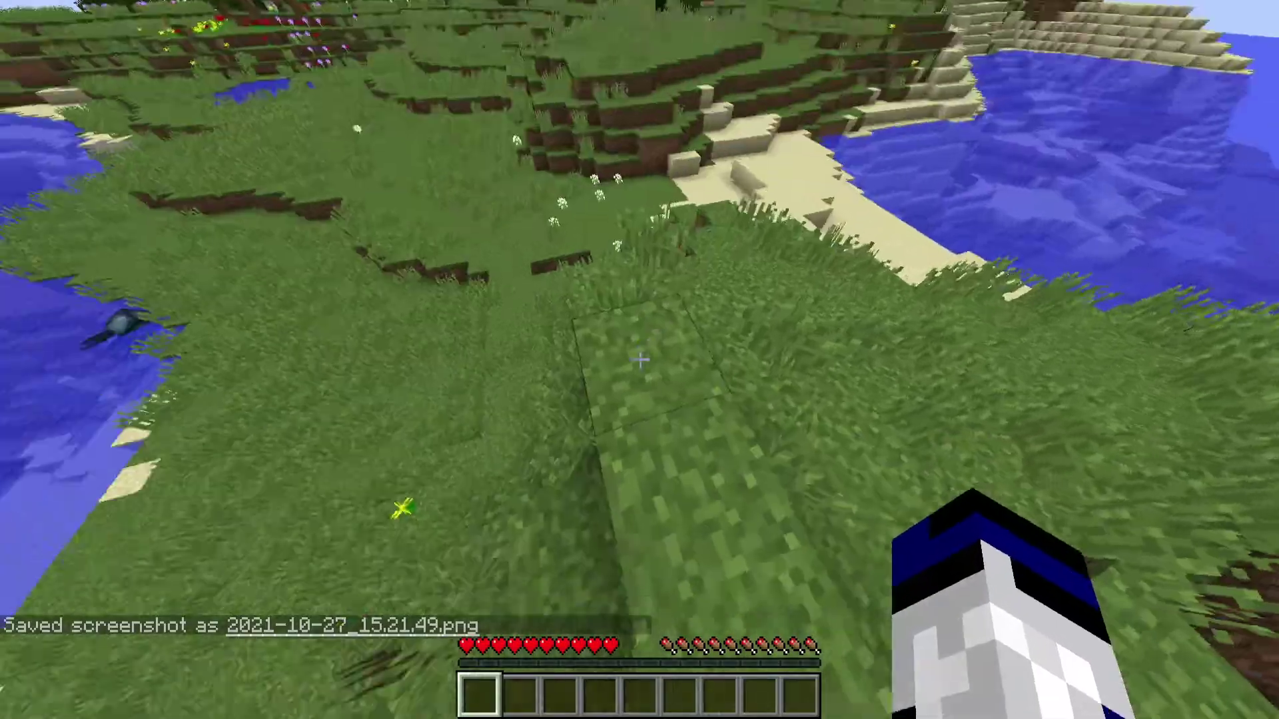
Step: Dig up a dirt block near the spawn point and transfer it from the hotbar into the main inventory
drag(639, 359, 639, 360)
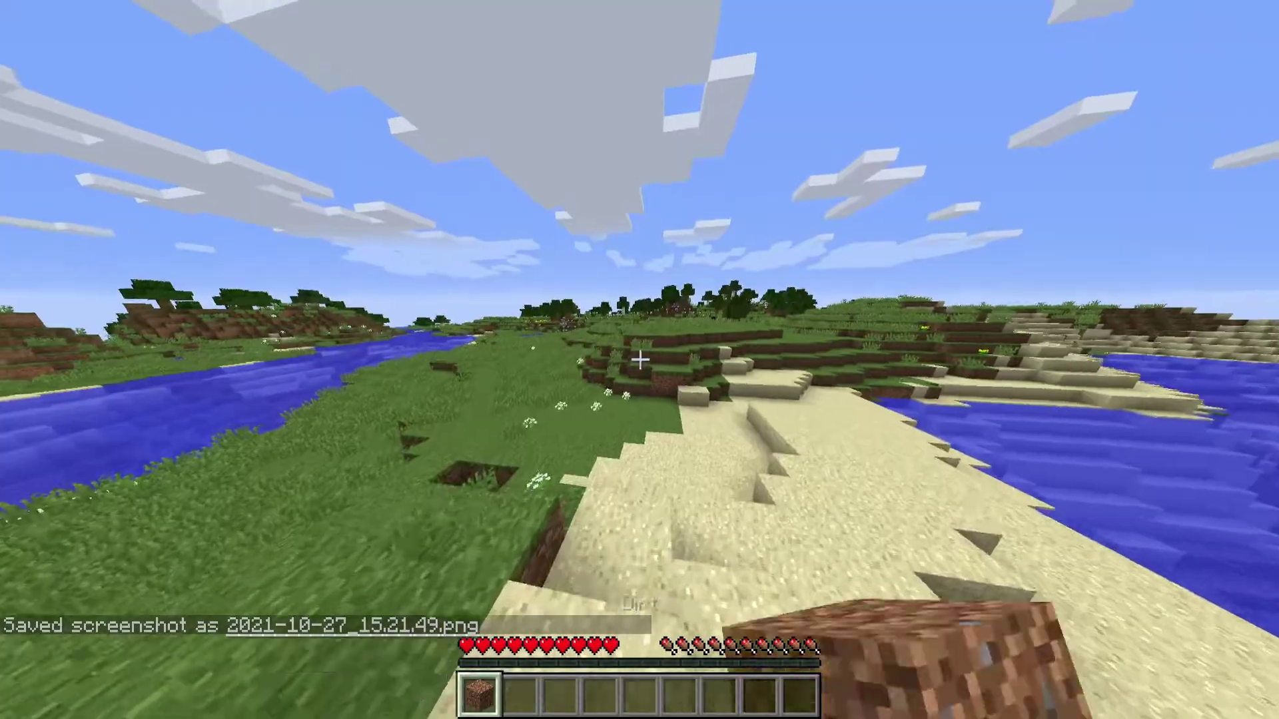
key(e)
shift+click(497, 499)
key(e)
Step: Walk across the beach and up onto the grassland, and switch to the front-facing third-person view
key(w)
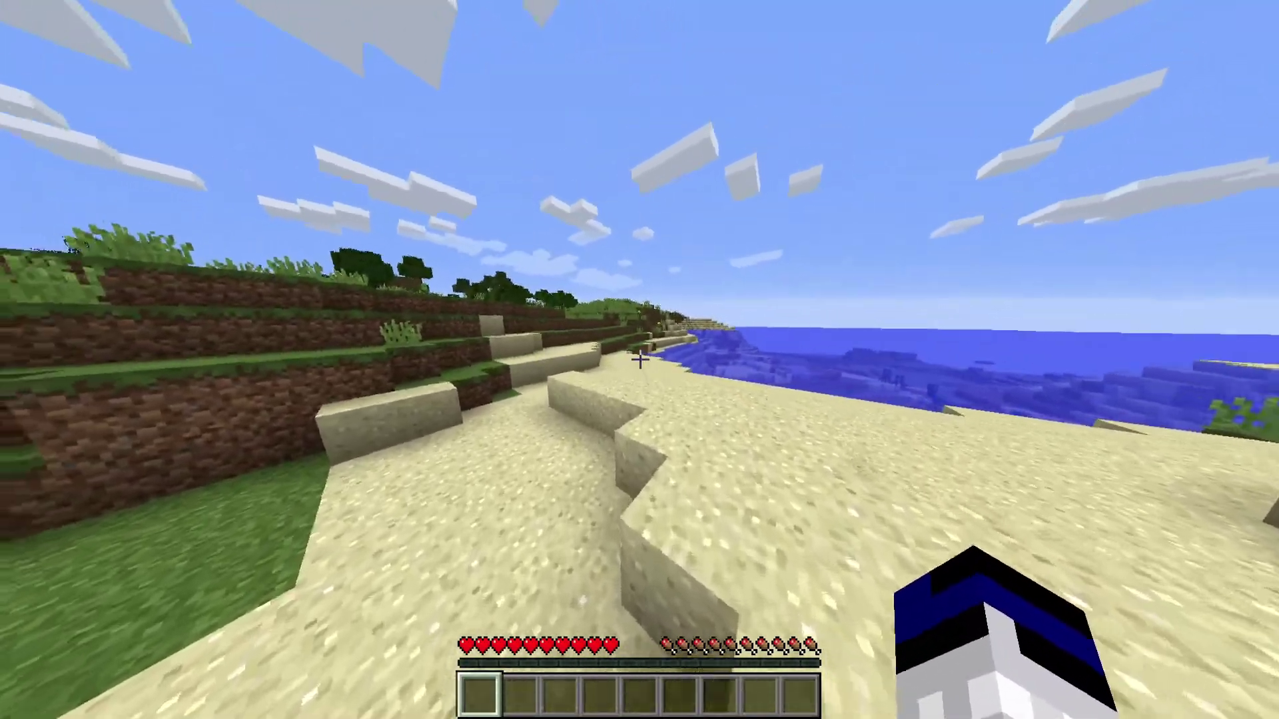
key(w)
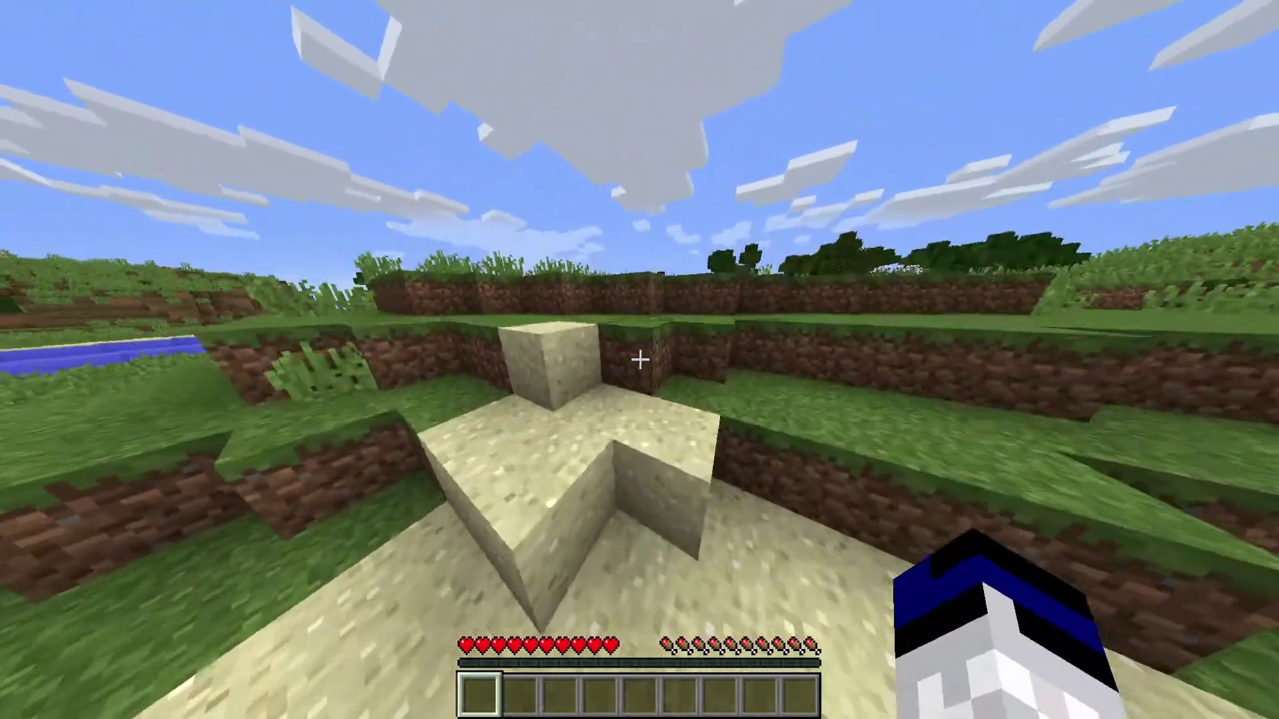
key(space)
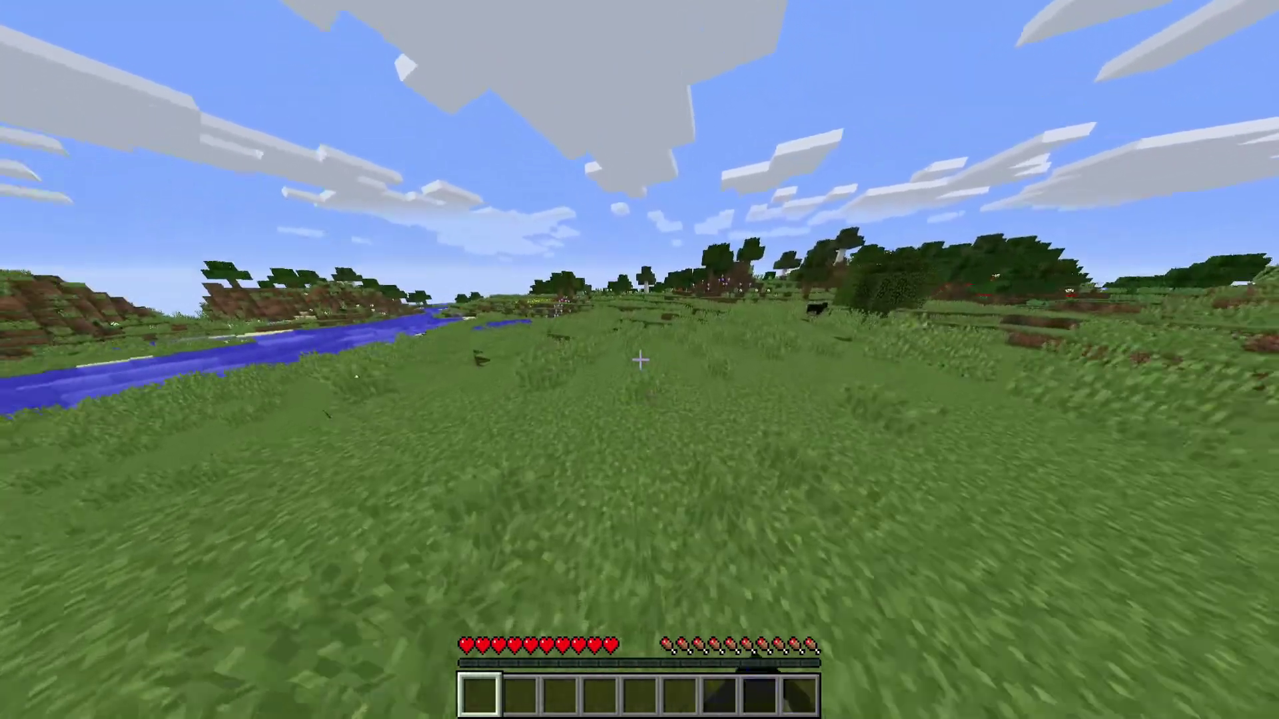
key(F5)
key(F5)
key(w)
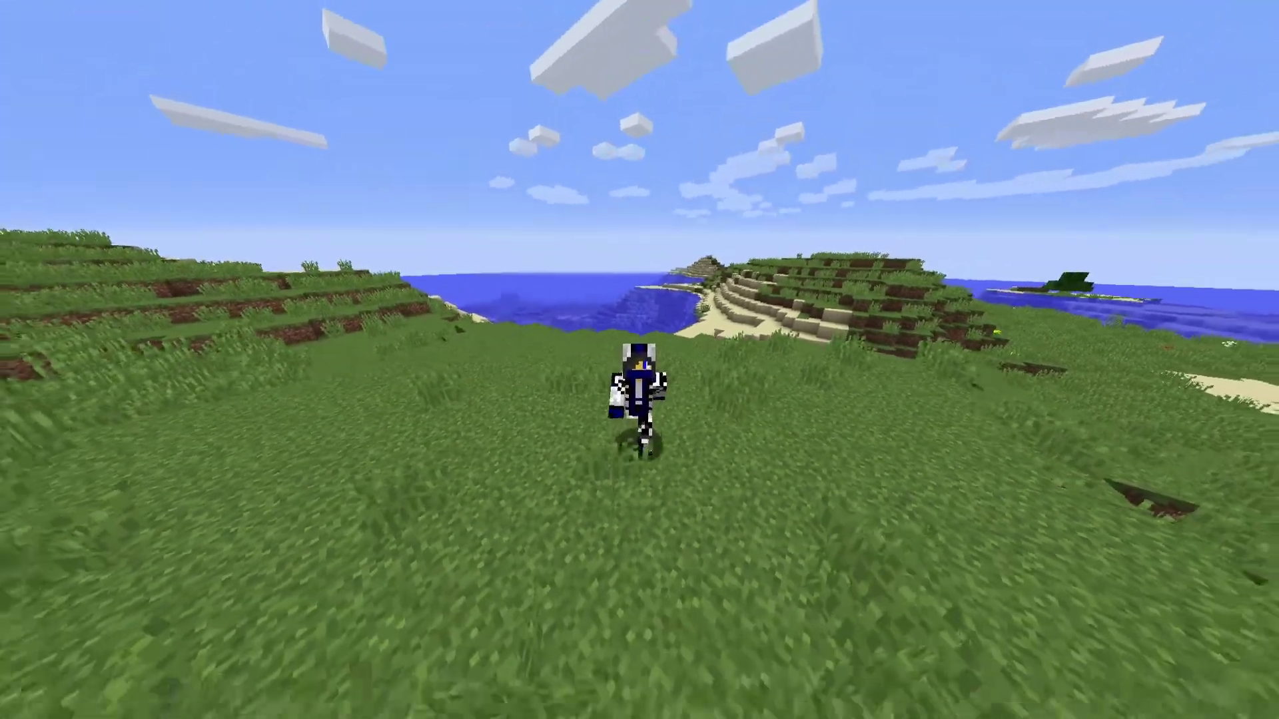